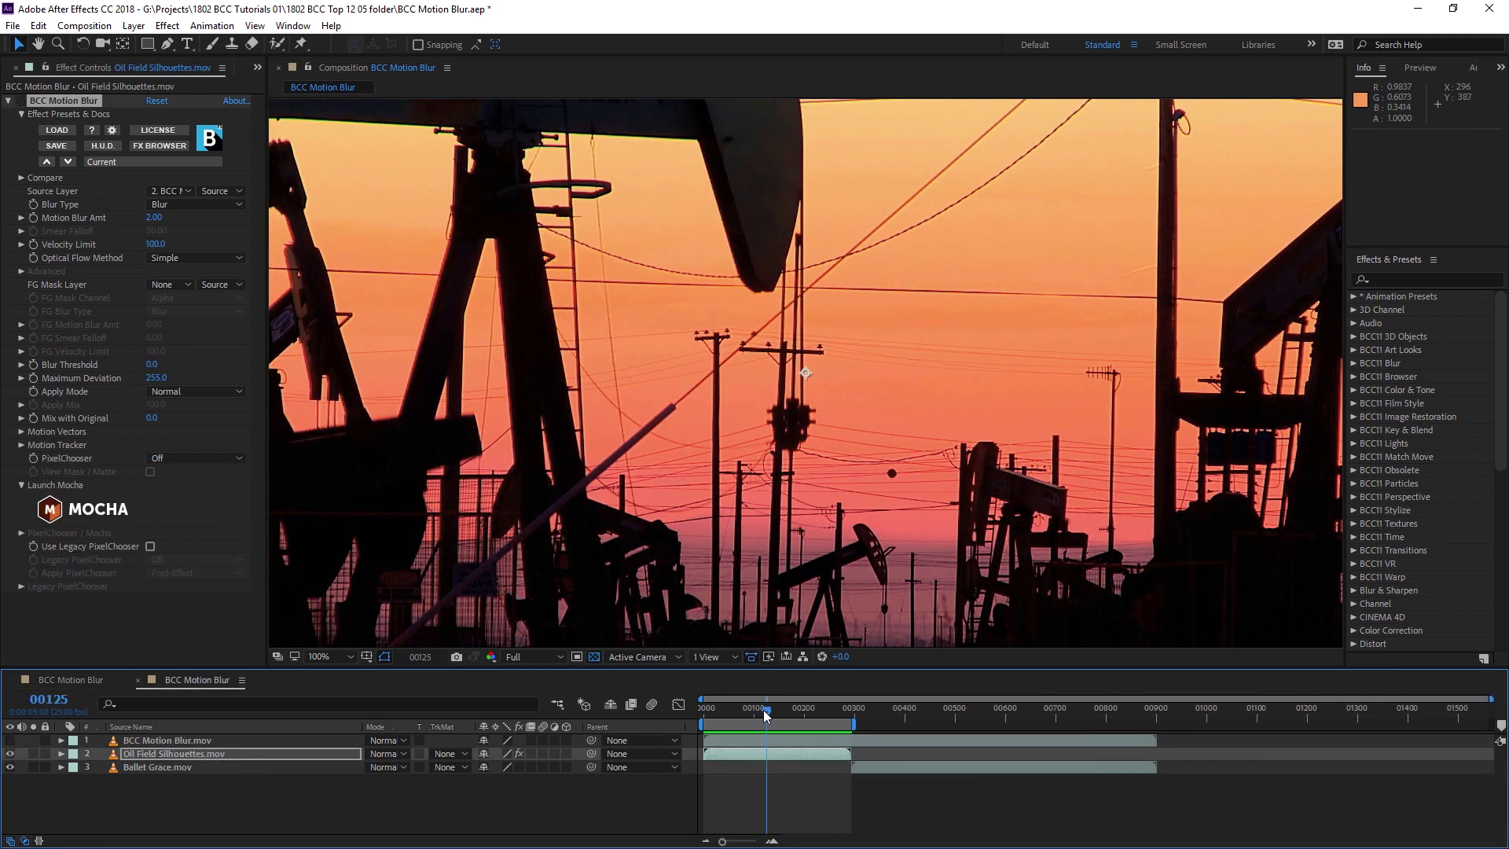
Scrub the oil-derrick clip back a few frames to frame 00139 to inspect the pump jacks.
{"action": "mouse_move", "coordinate": [770, 712]}
{"action": "left_mouse_down"}
{"action": "mouse_move", "coordinate": [790, 712]}
{"action": "mouse_move", "coordinate": [777, 708]}
{"action": "left_mouse_up"}
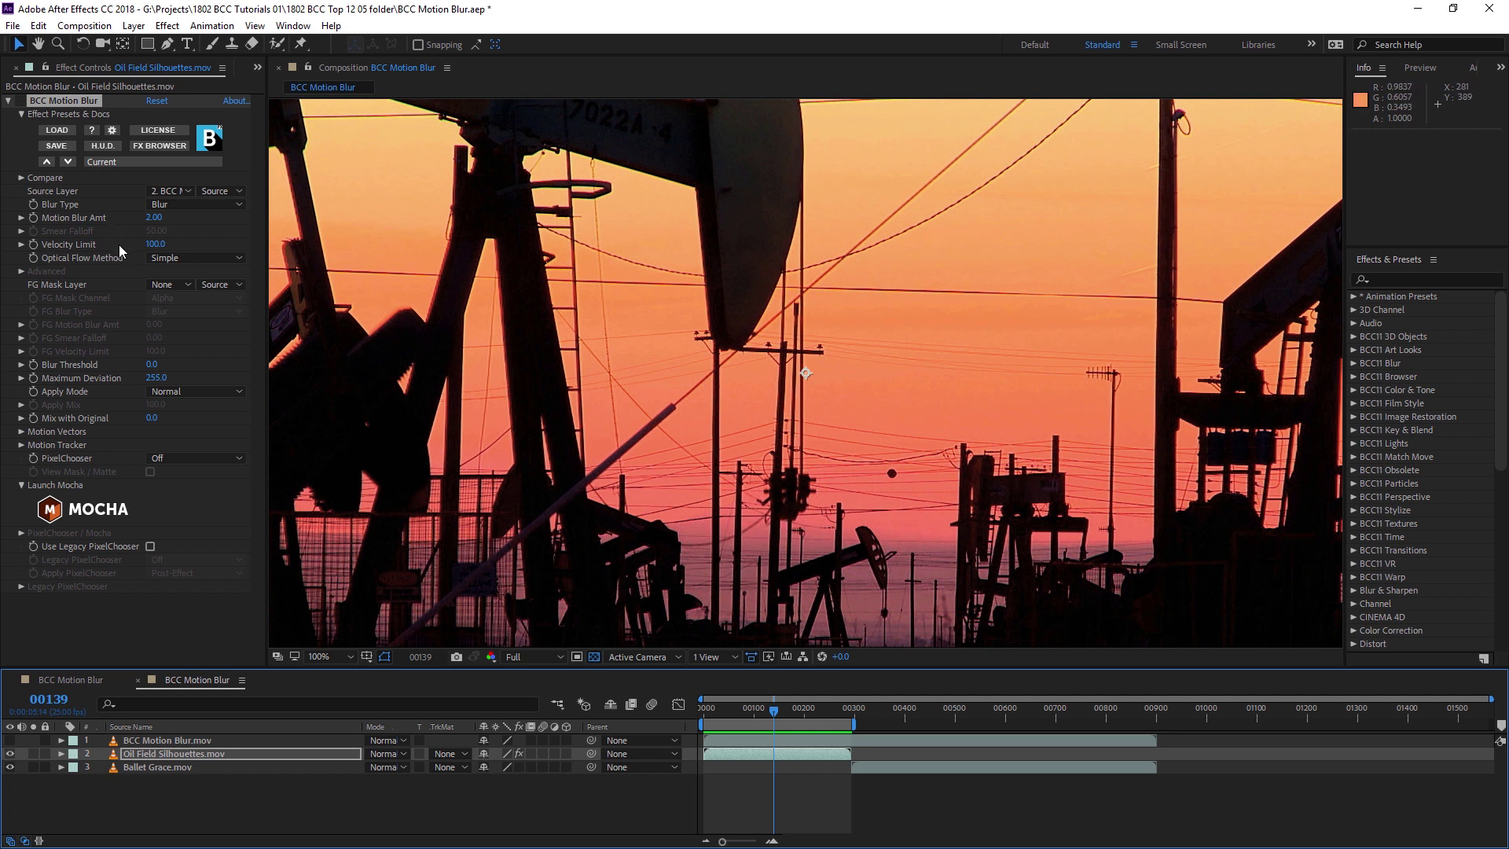
Enable BCC Motion Blur and try the extreme, moderate, then subtleMotionBlur presets (Motion Blur Amt 4.00).
{"action": "left_click", "coordinate": [20, 101]}
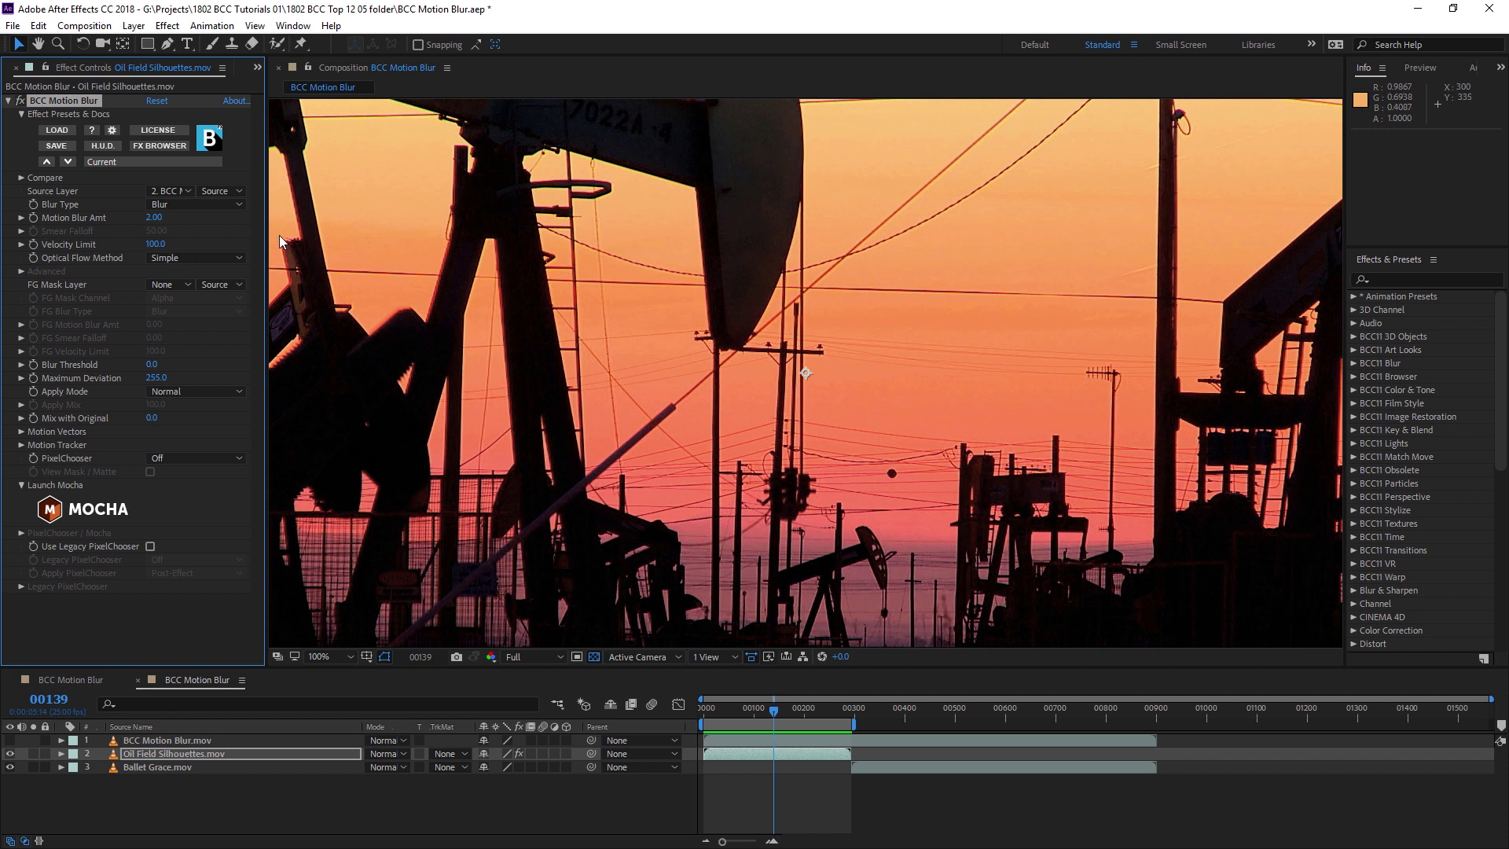
{"action": "left_click", "coordinate": [169, 162]}
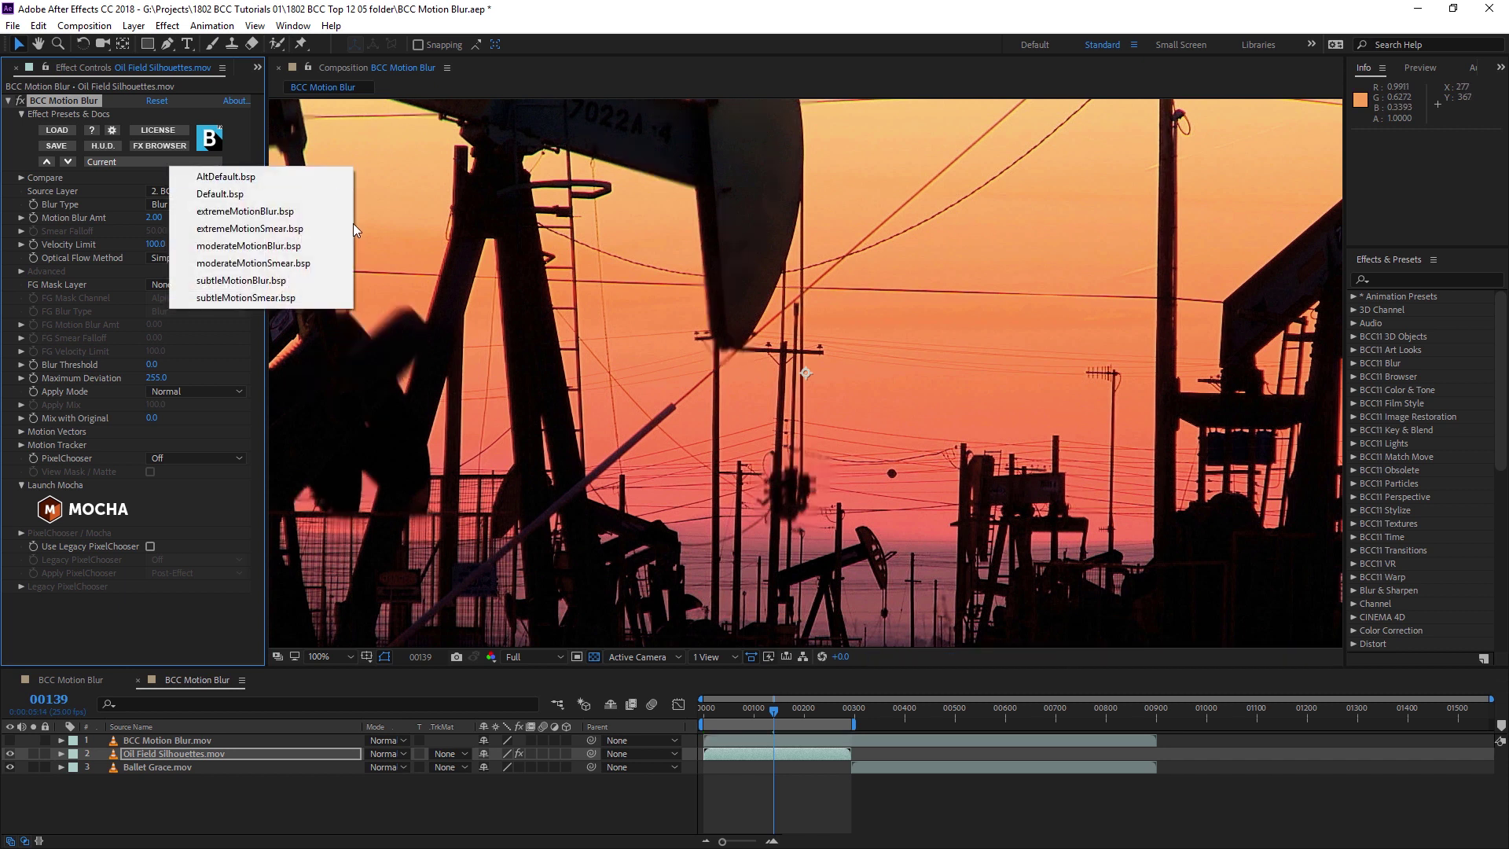
{"action": "left_click", "coordinate": [260, 211]}
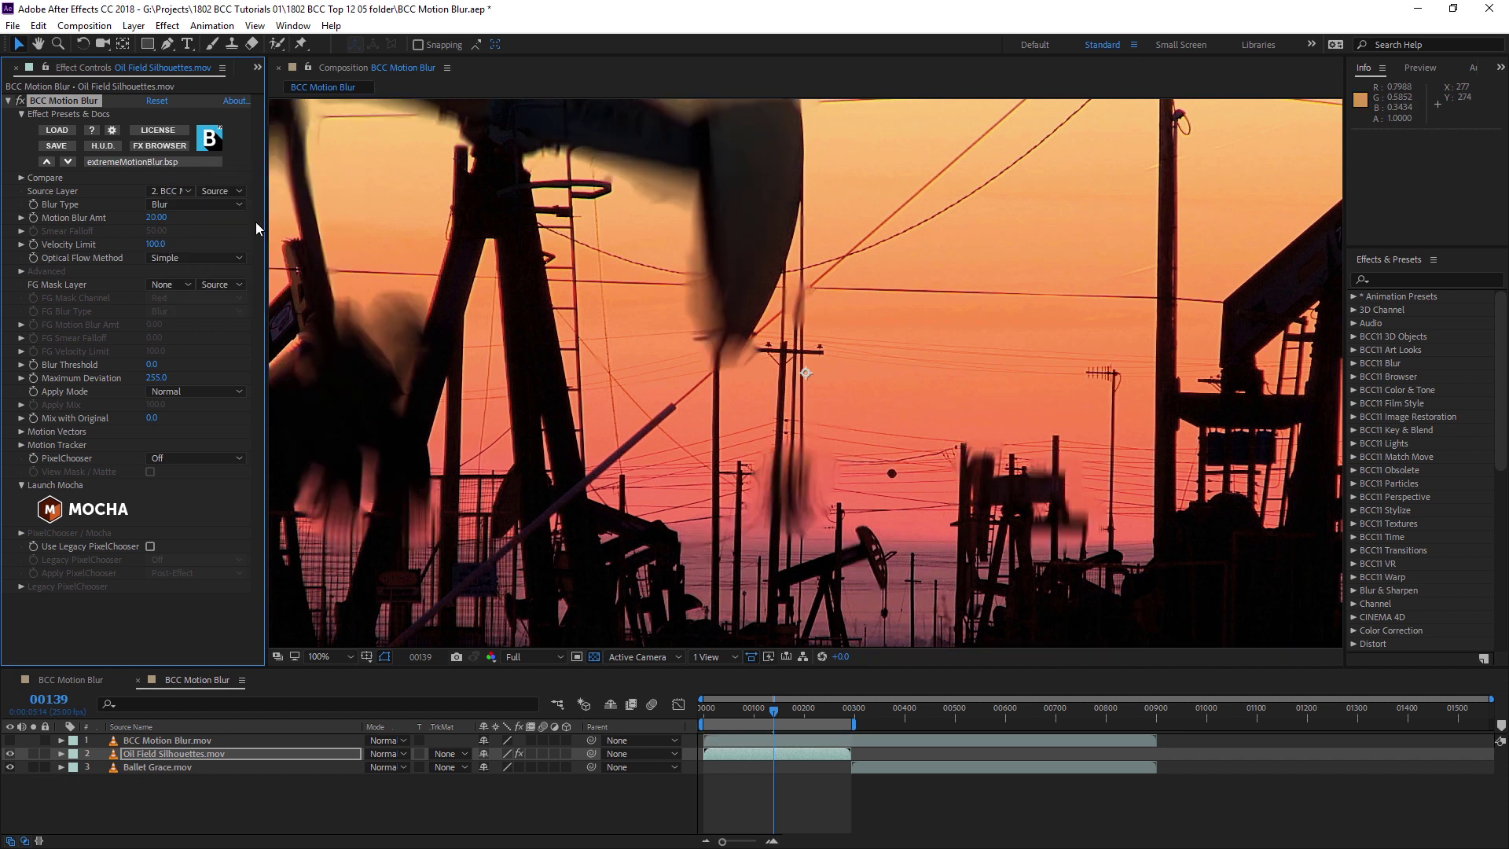
{"action": "left_click", "coordinate": [214, 161]}
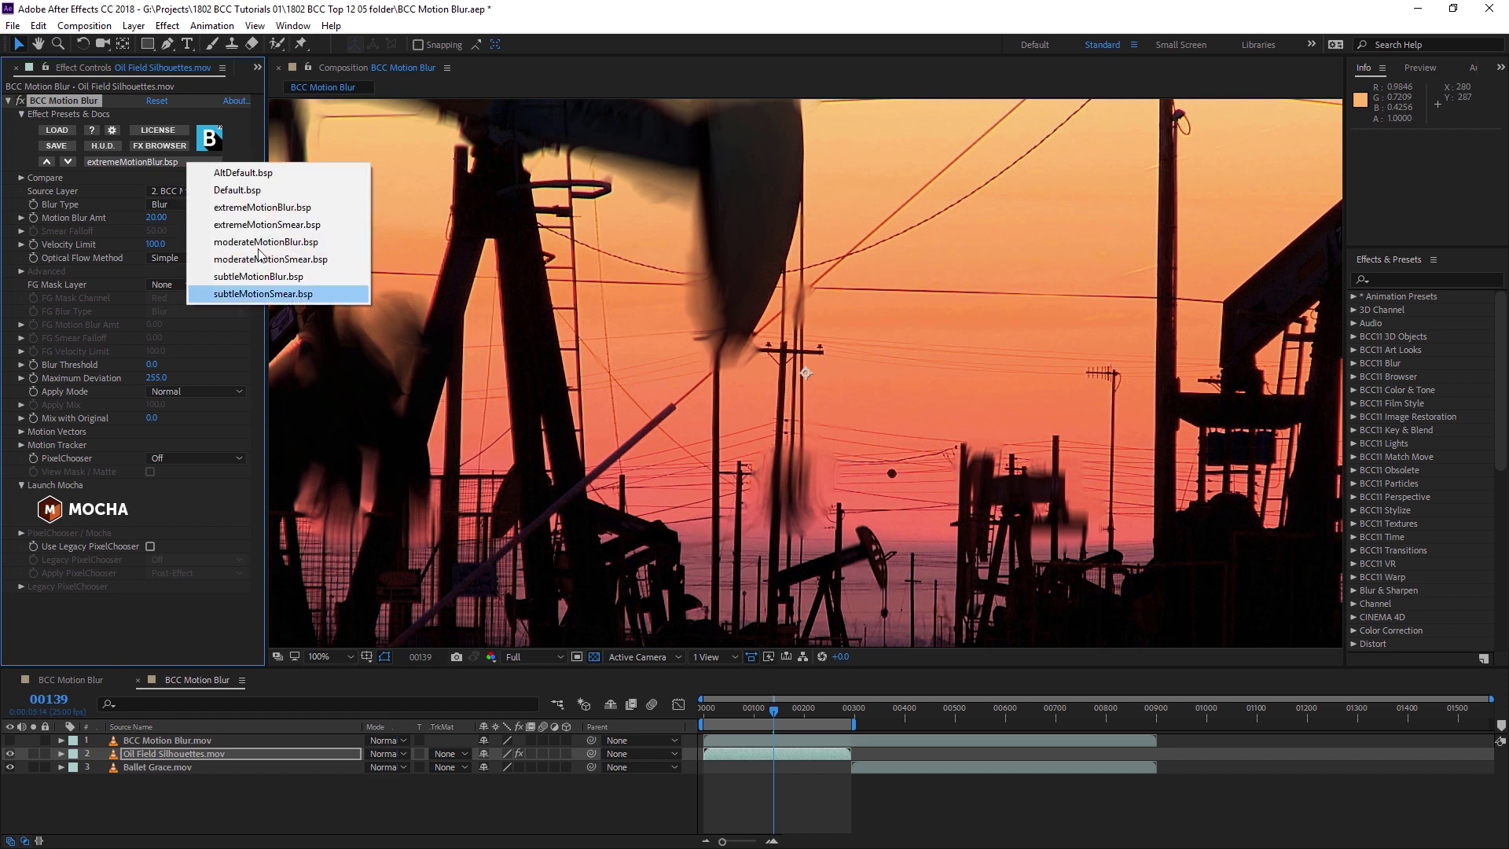
{"action": "left_click", "coordinate": [285, 247]}
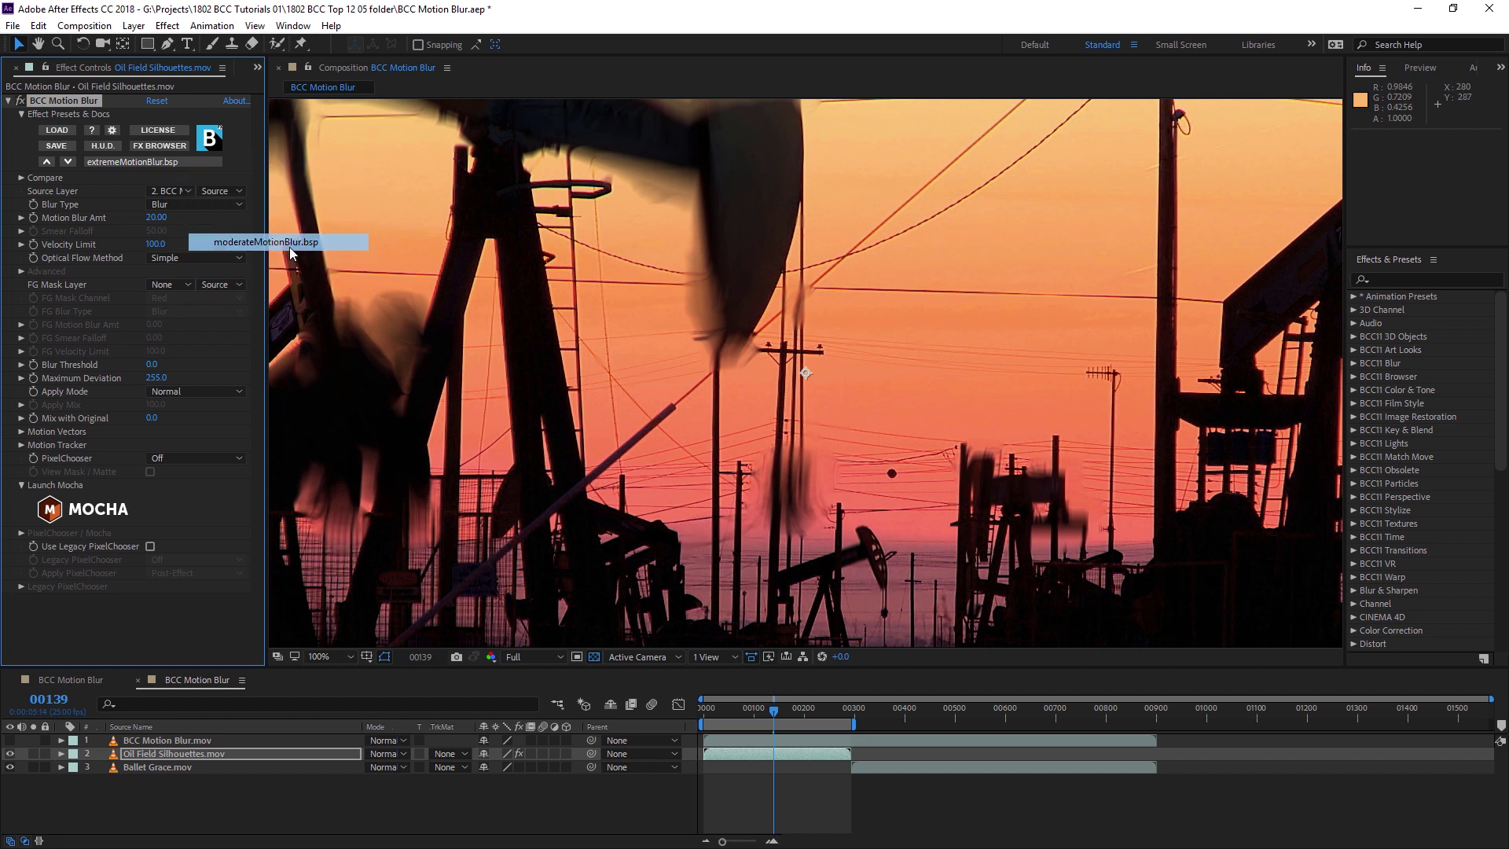
{"action": "left_click", "coordinate": [167, 162]}
{"action": "left_click", "coordinate": [244, 277]}
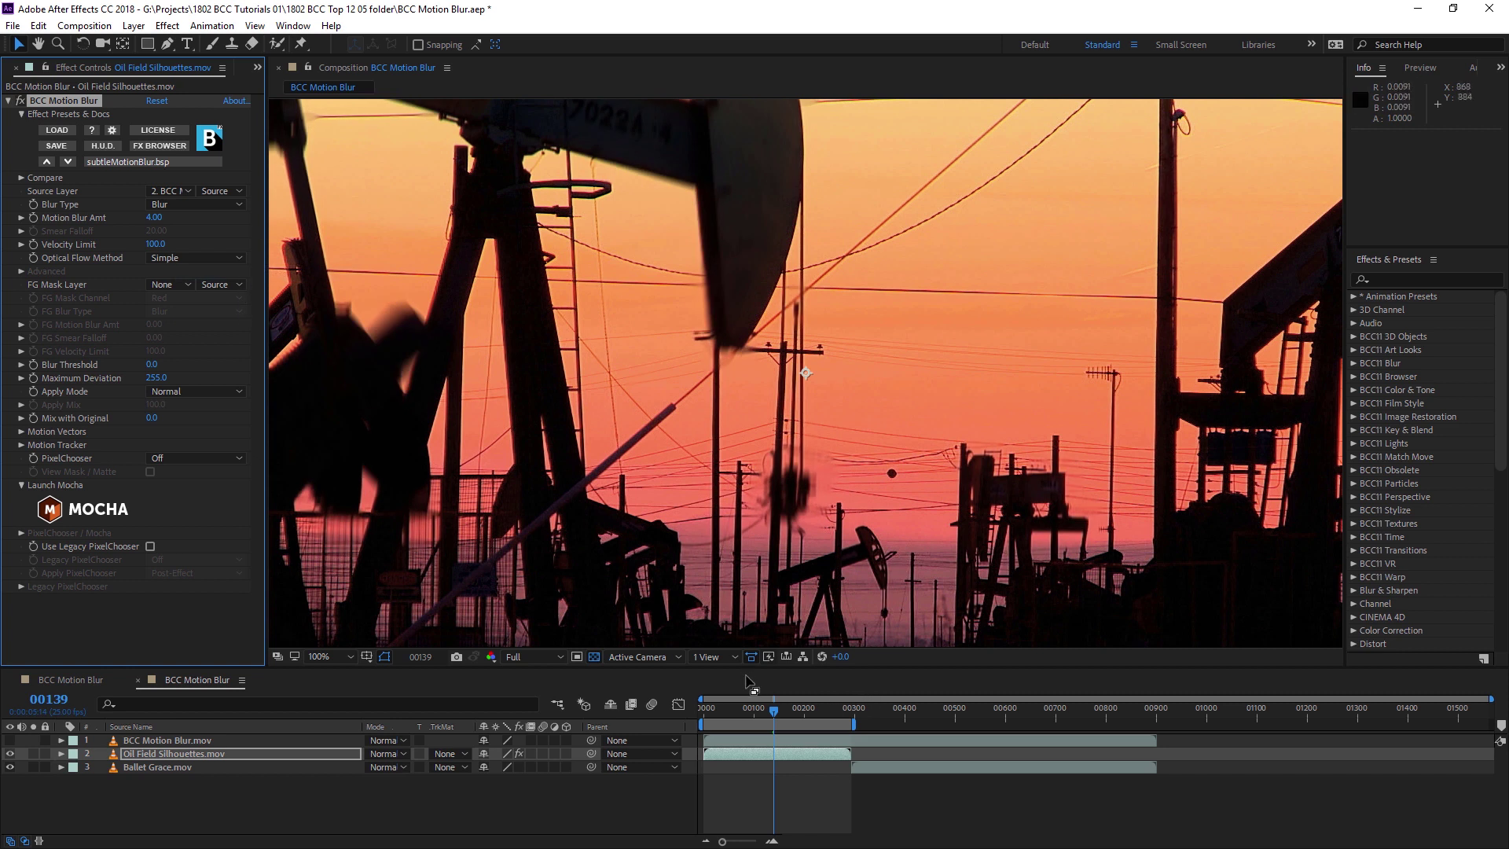
Undo and redo to compare the moderate and subtle presets, then expand Motion Vectors.
{"action": "key", "text": "ctrl+z"}
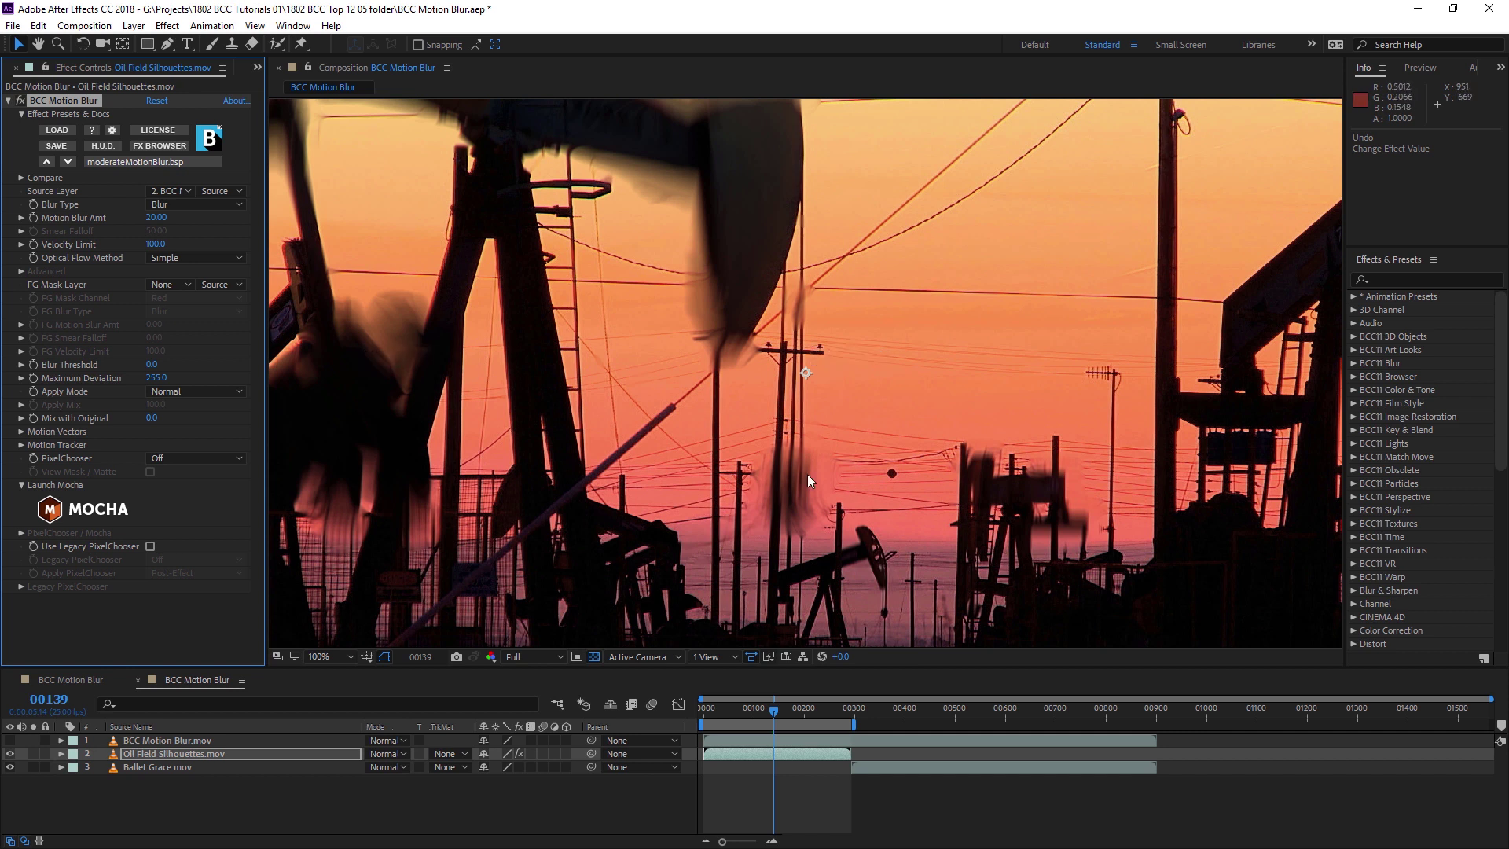
{"action": "key", "text": "ctrl+shift+z"}
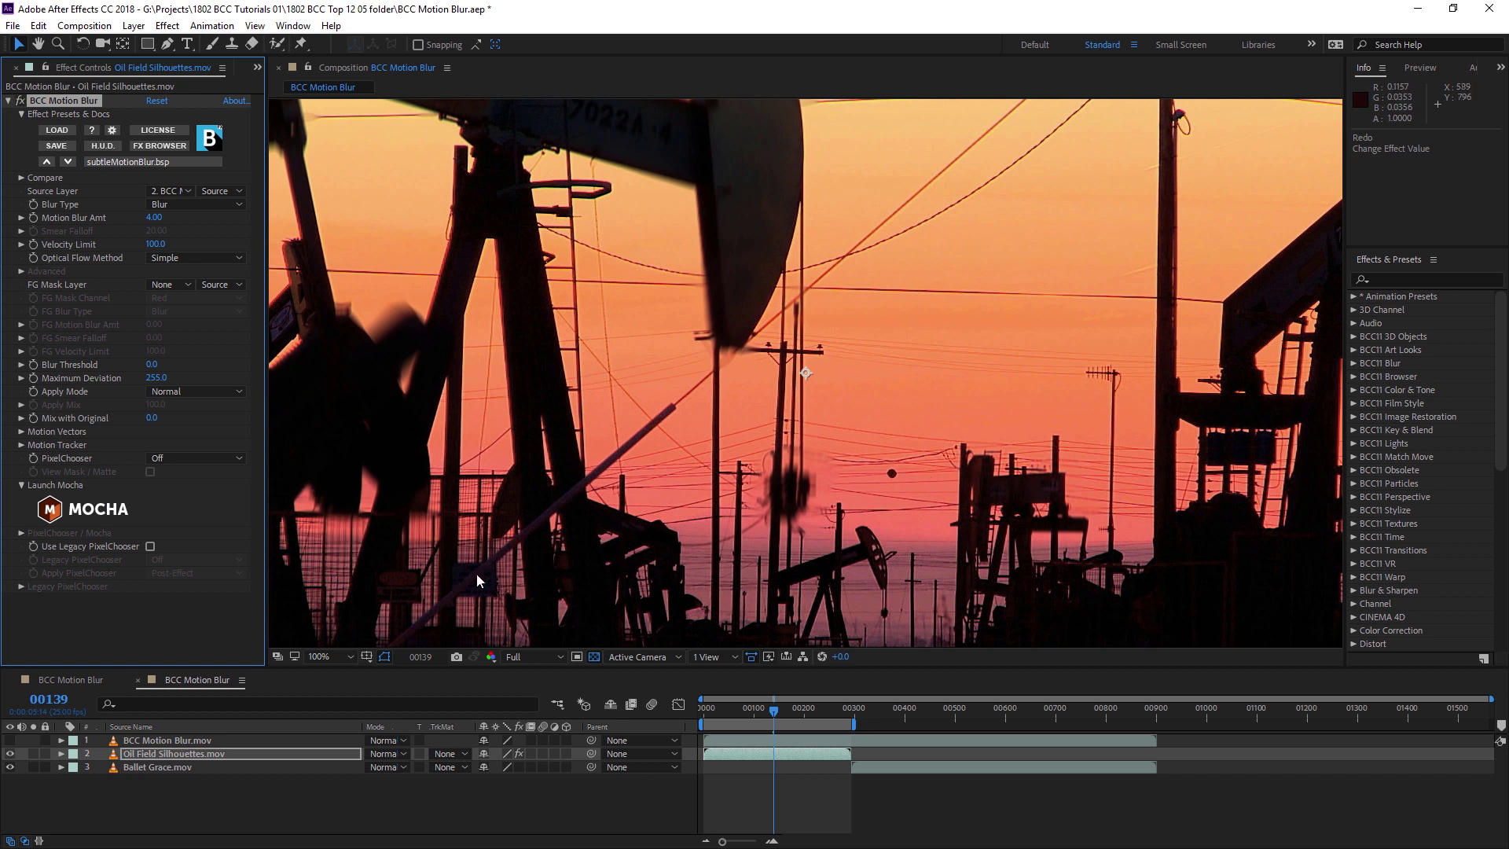
{"action": "left_click", "coordinate": [21, 432]}
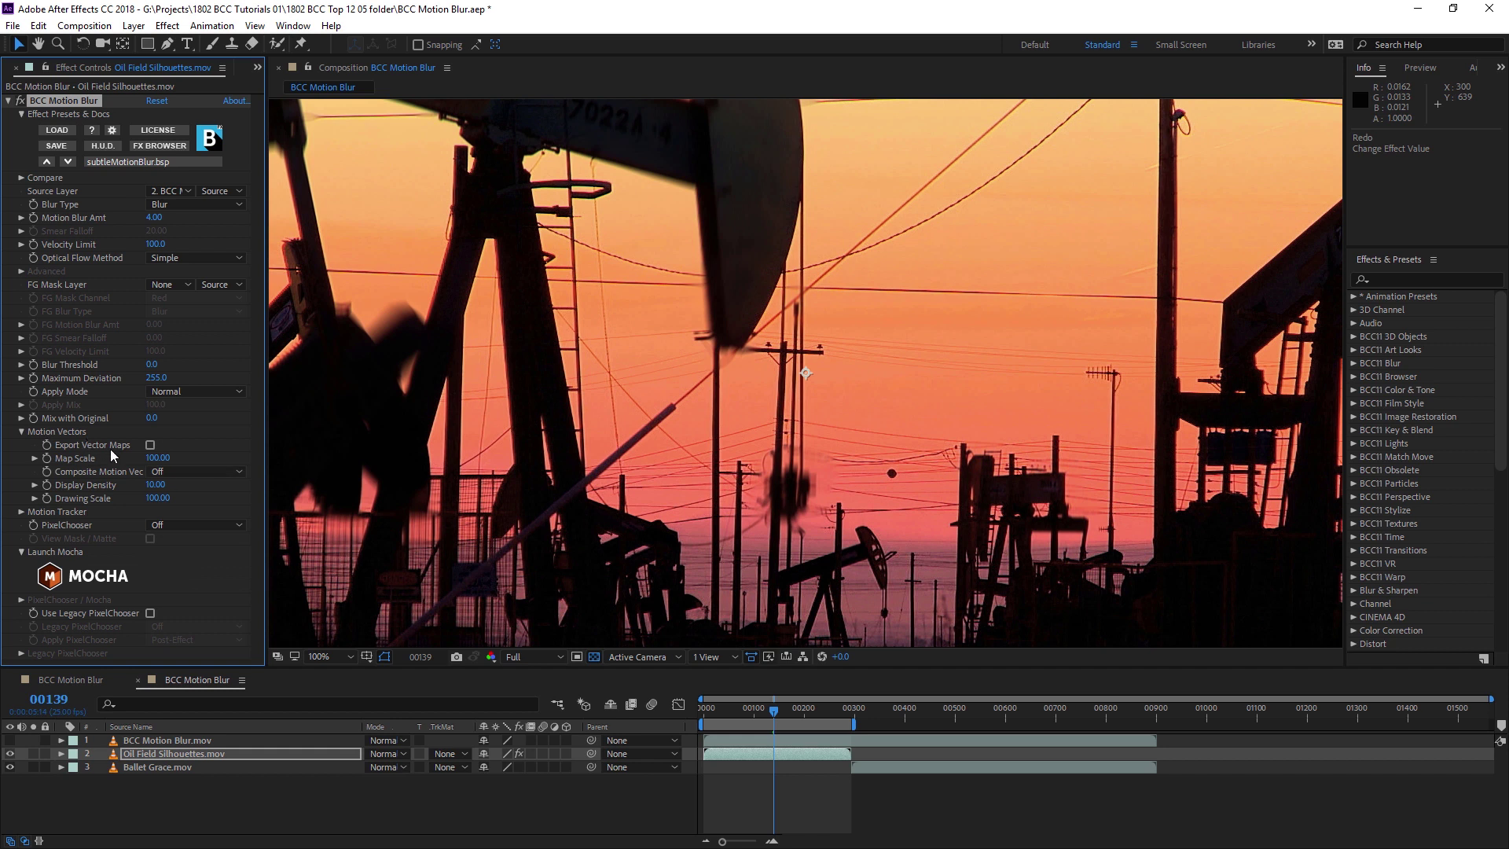
Render the motion-vector overlay, lower Velocity Limit from 100 toward 8, and turn the overlay off.
{"action": "left_click", "coordinate": [236, 471]}
{"action": "left_click", "coordinate": [195, 525]}
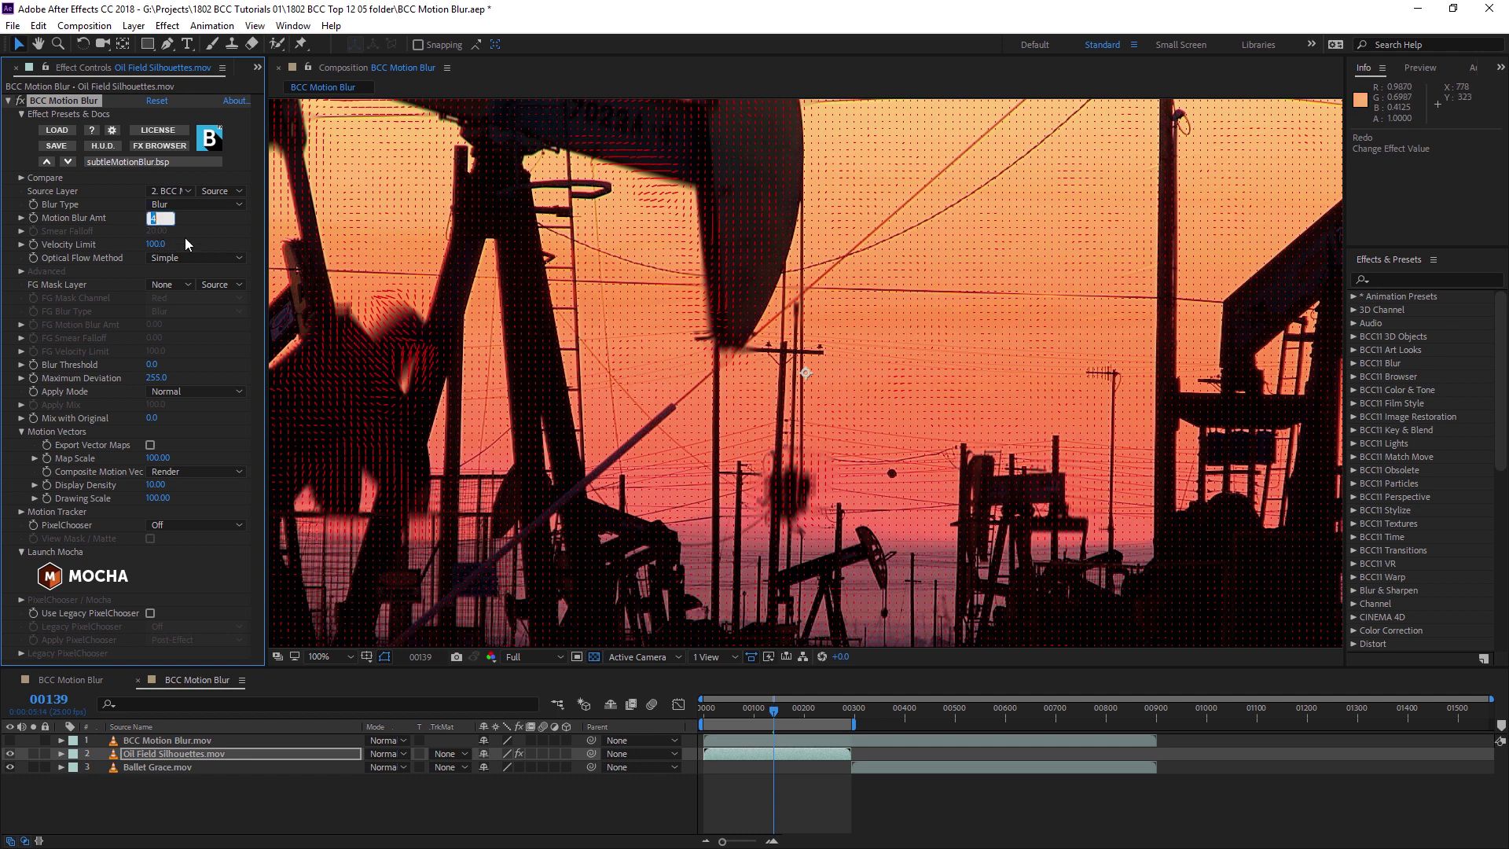
{"action": "left_click_drag", "start_coordinate": [154, 243], "coordinate": [168, 252]}
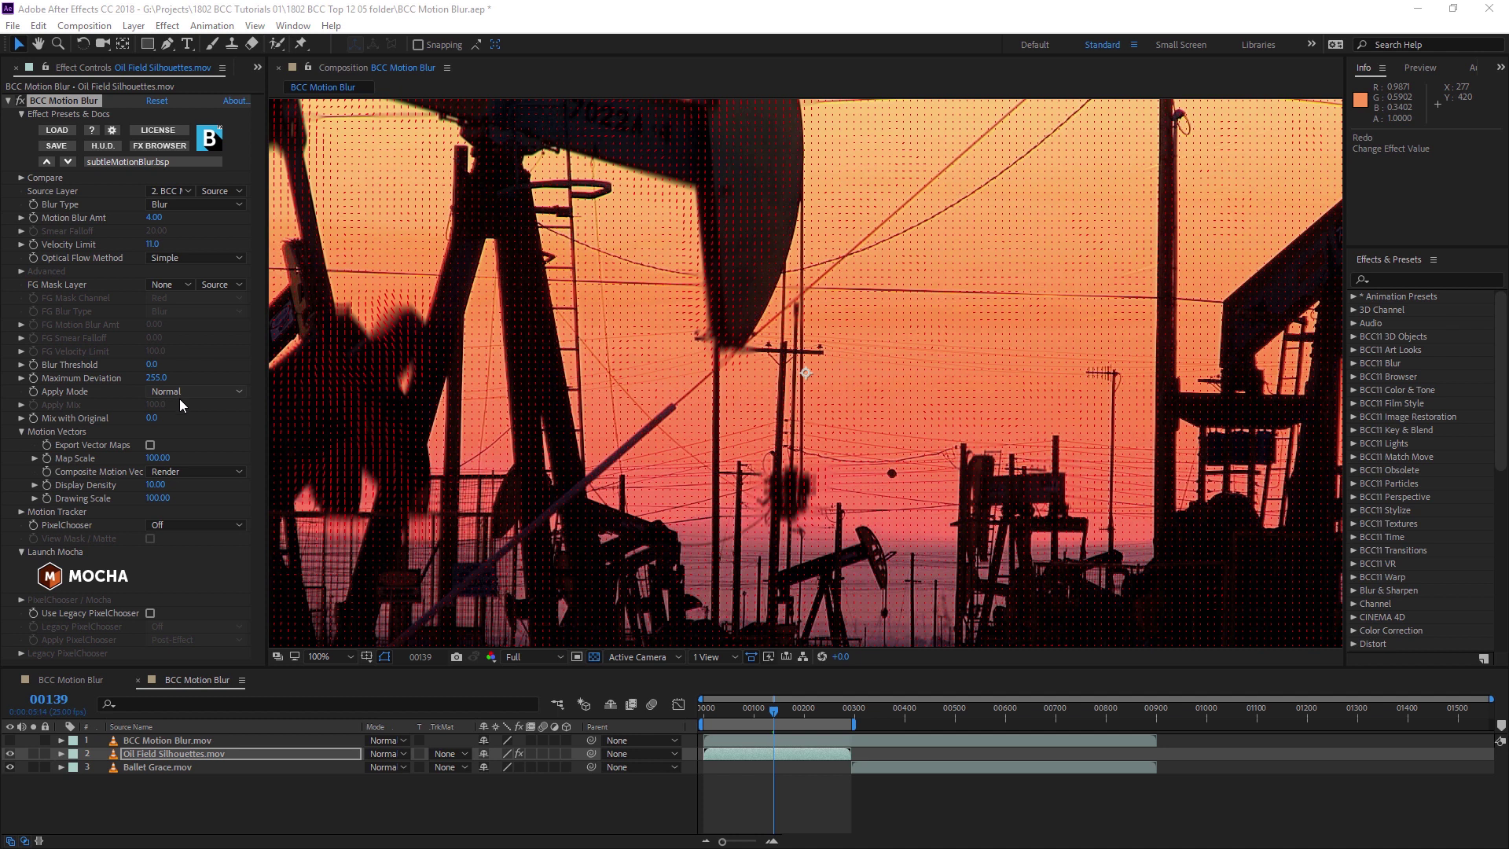
{"action": "left_click", "coordinate": [200, 472]}
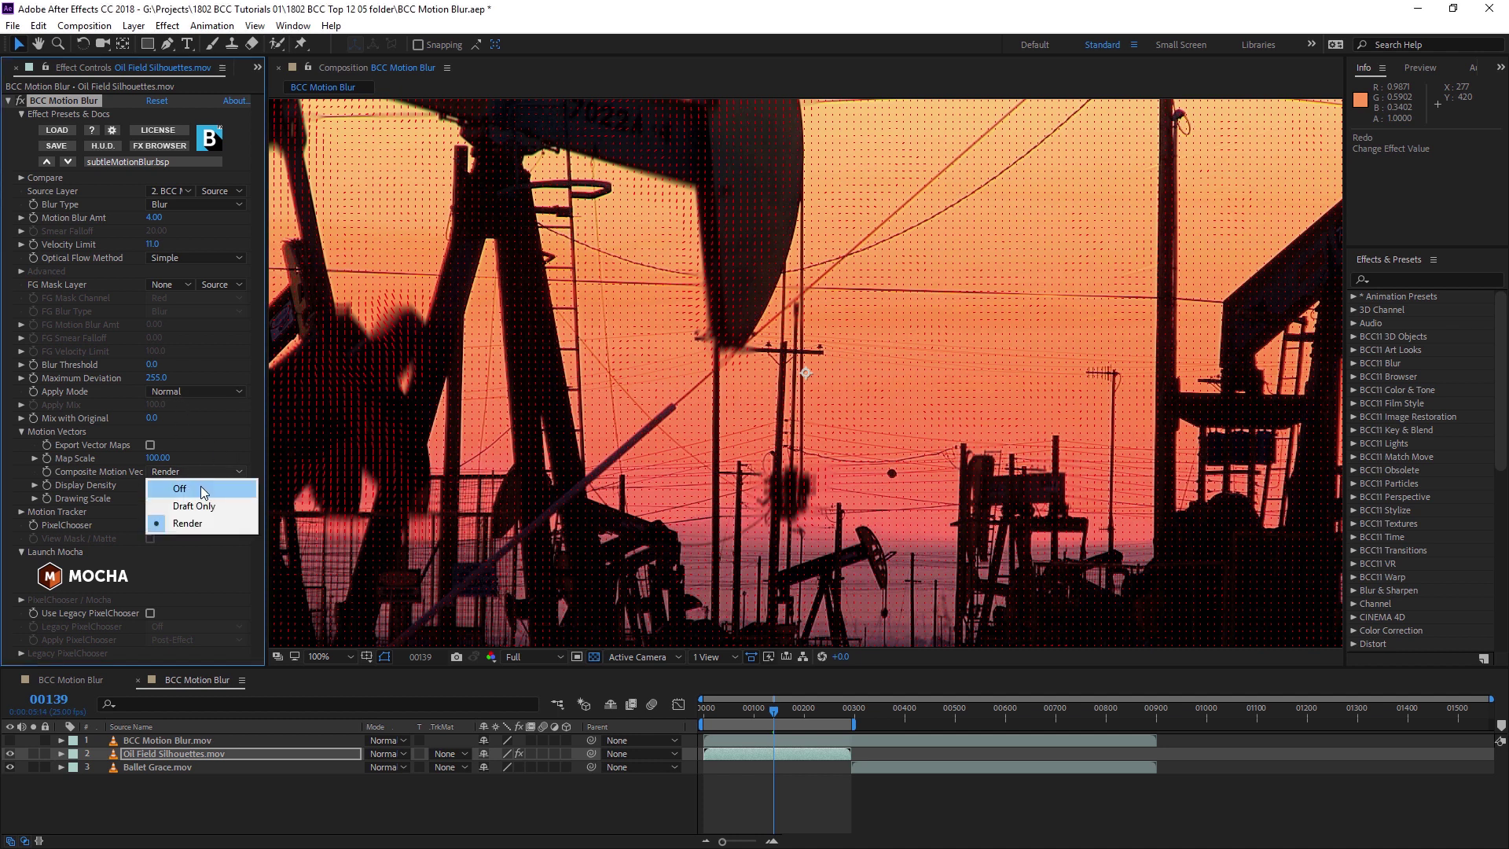
{"action": "left_click", "coordinate": [200, 488]}
{"action": "mouse_move", "coordinate": [153, 245]}
{"action": "left_mouse_down"}
{"action": "mouse_move", "coordinate": [197, 247]}
{"action": "mouse_move", "coordinate": [160, 249]}
{"action": "left_mouse_up"}
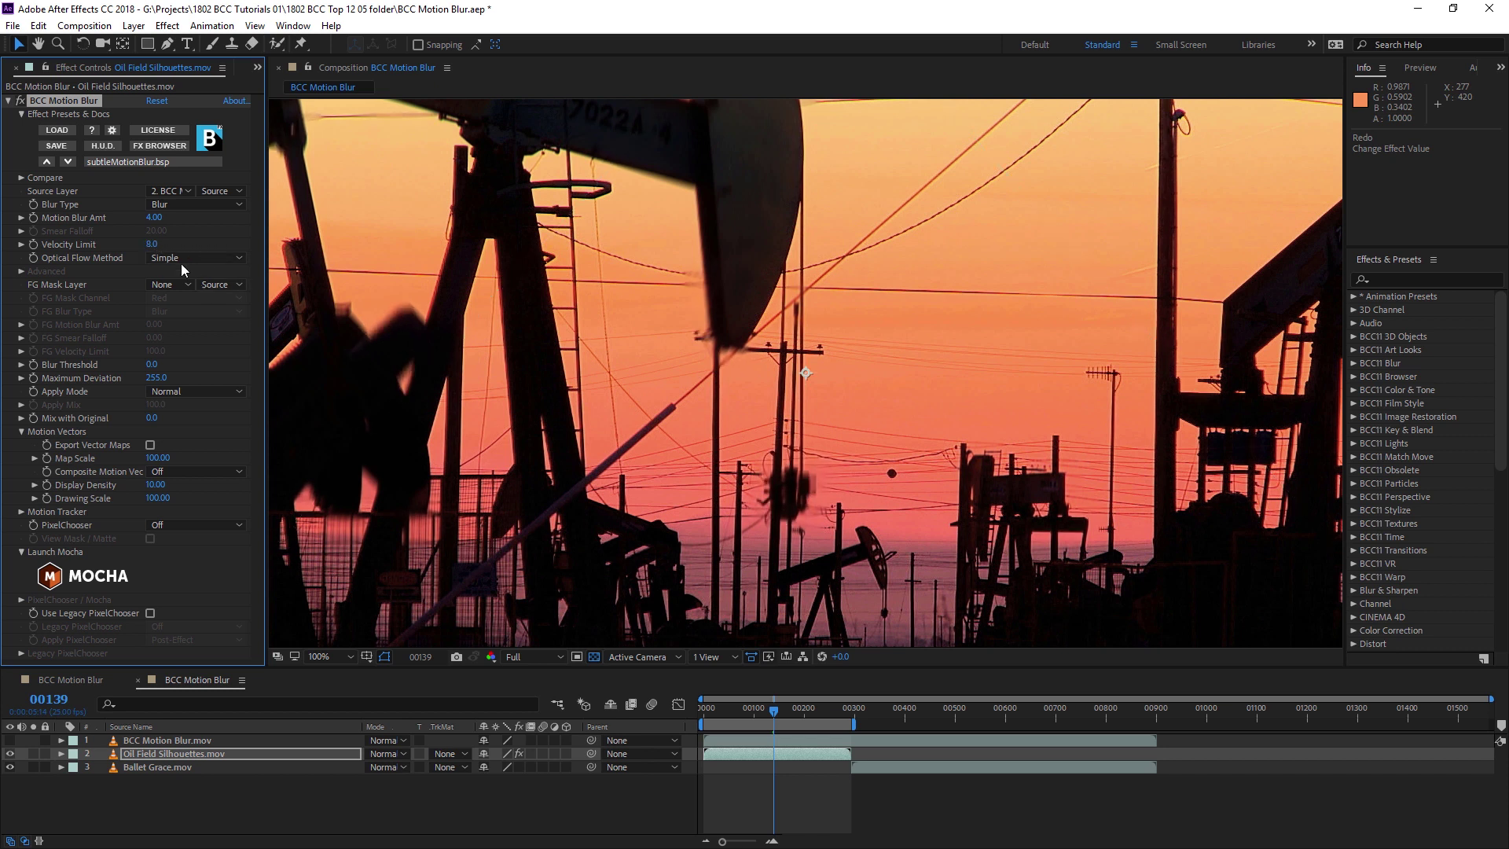
Set the oil clip's Velocity Limit to 10 and jump to frame 00041.
{"action": "left_click", "coordinate": [155, 245]}
{"action": "type", "text": "10"}
{"action": "key", "text": "Return"}
{"action": "left_click", "coordinate": [723, 709]}
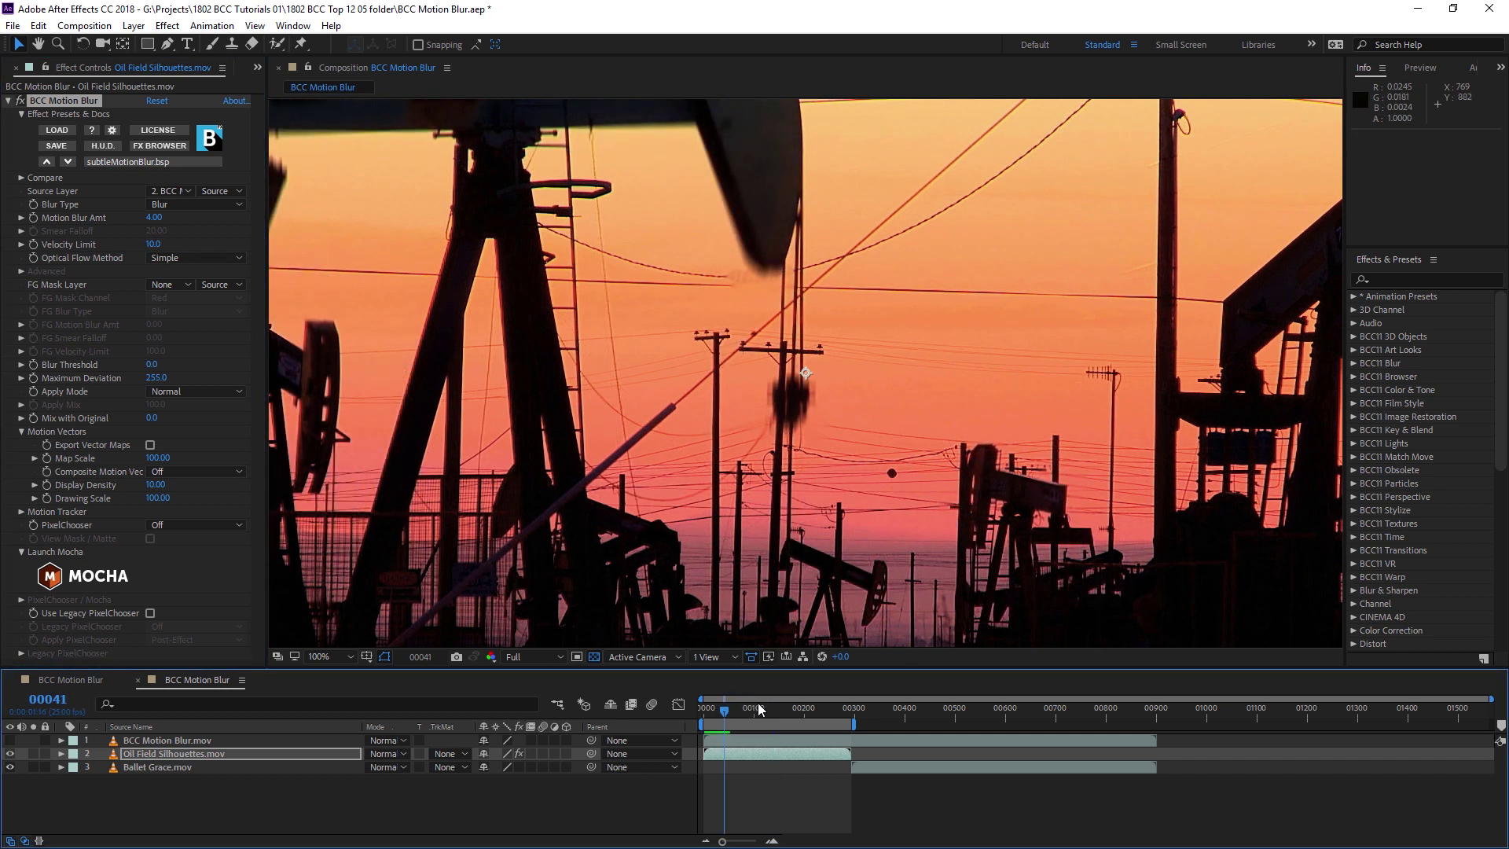
Raise Blur Threshold to about 3.3 and settle Motion Blur Amt at 4.00 while previewing.
{"action": "left_click_drag", "start_coordinate": [153, 217], "coordinate": [184, 220]}
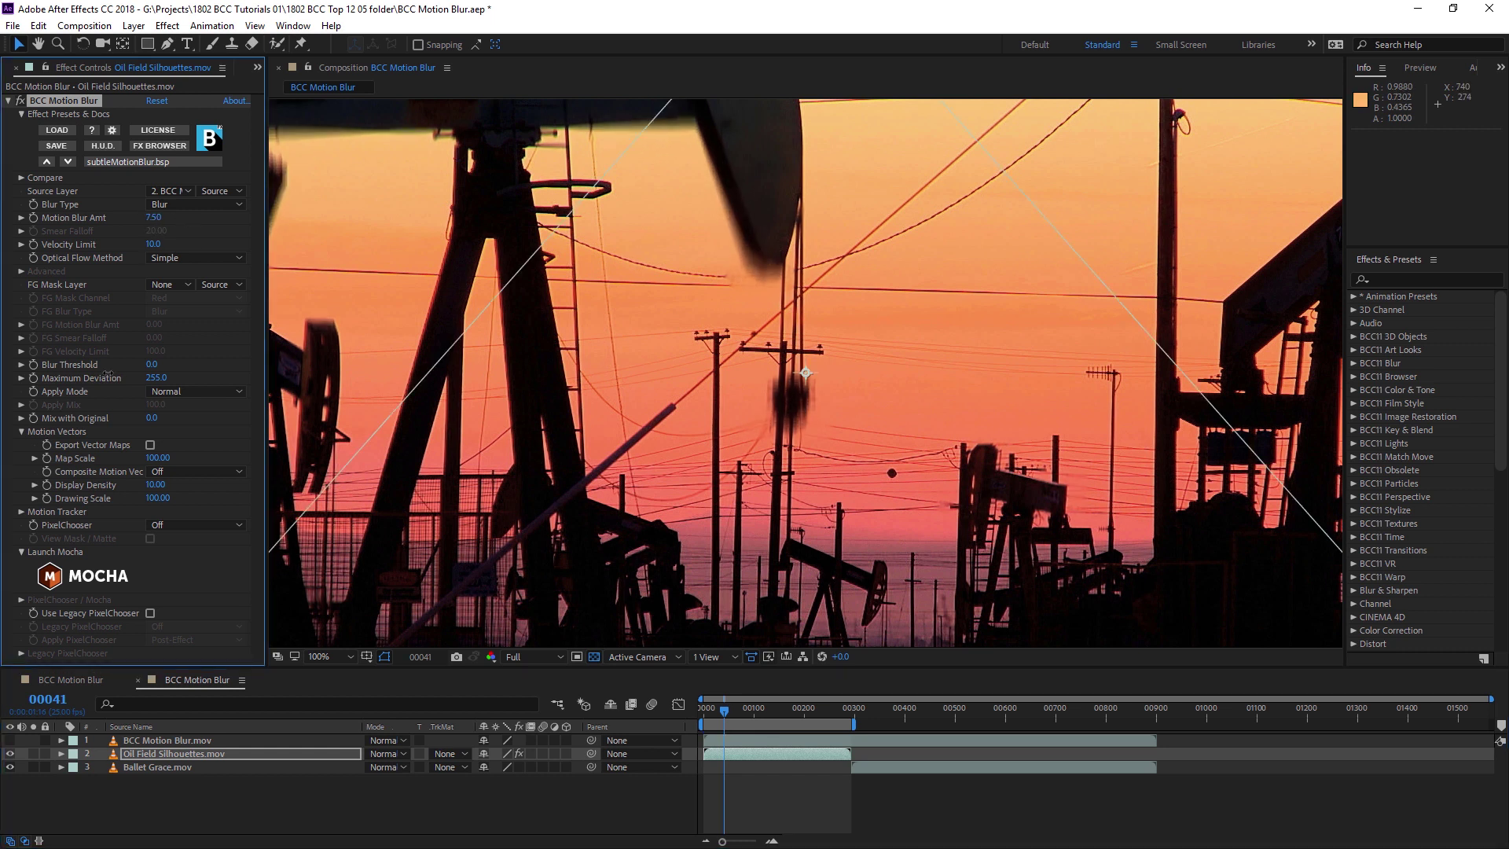
{"action": "left_click_drag", "start_coordinate": [116, 377], "coordinate": [122, 374]}
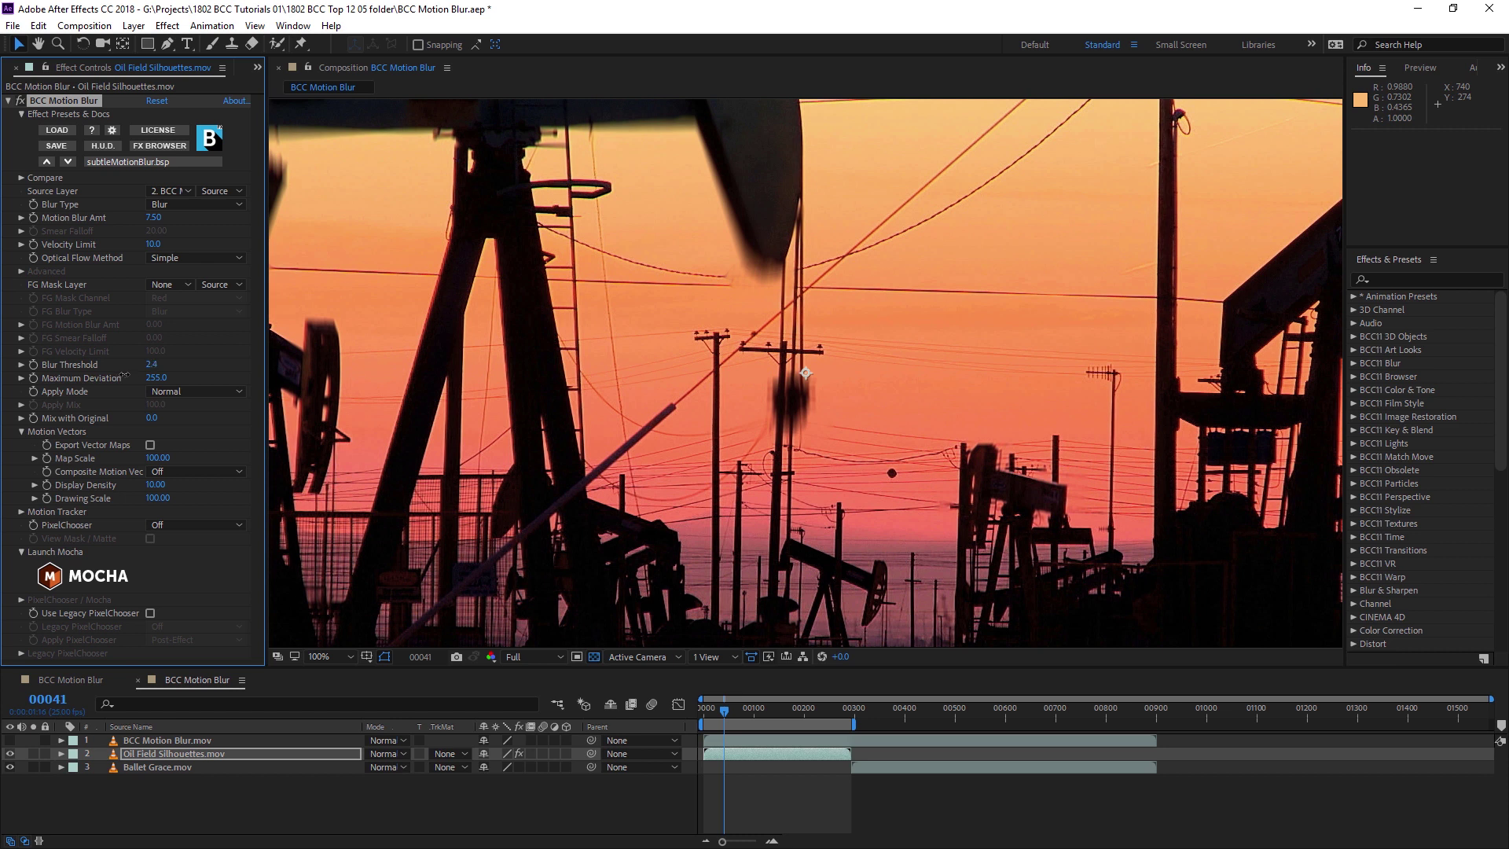
{"action": "left_click_drag", "start_coordinate": [124, 375], "coordinate": [131, 373]}
{"action": "key", "text": "space"}
{"action": "left_click", "coordinate": [154, 217]}
{"action": "type", "text": "4"}
{"action": "key", "text": "Return"}
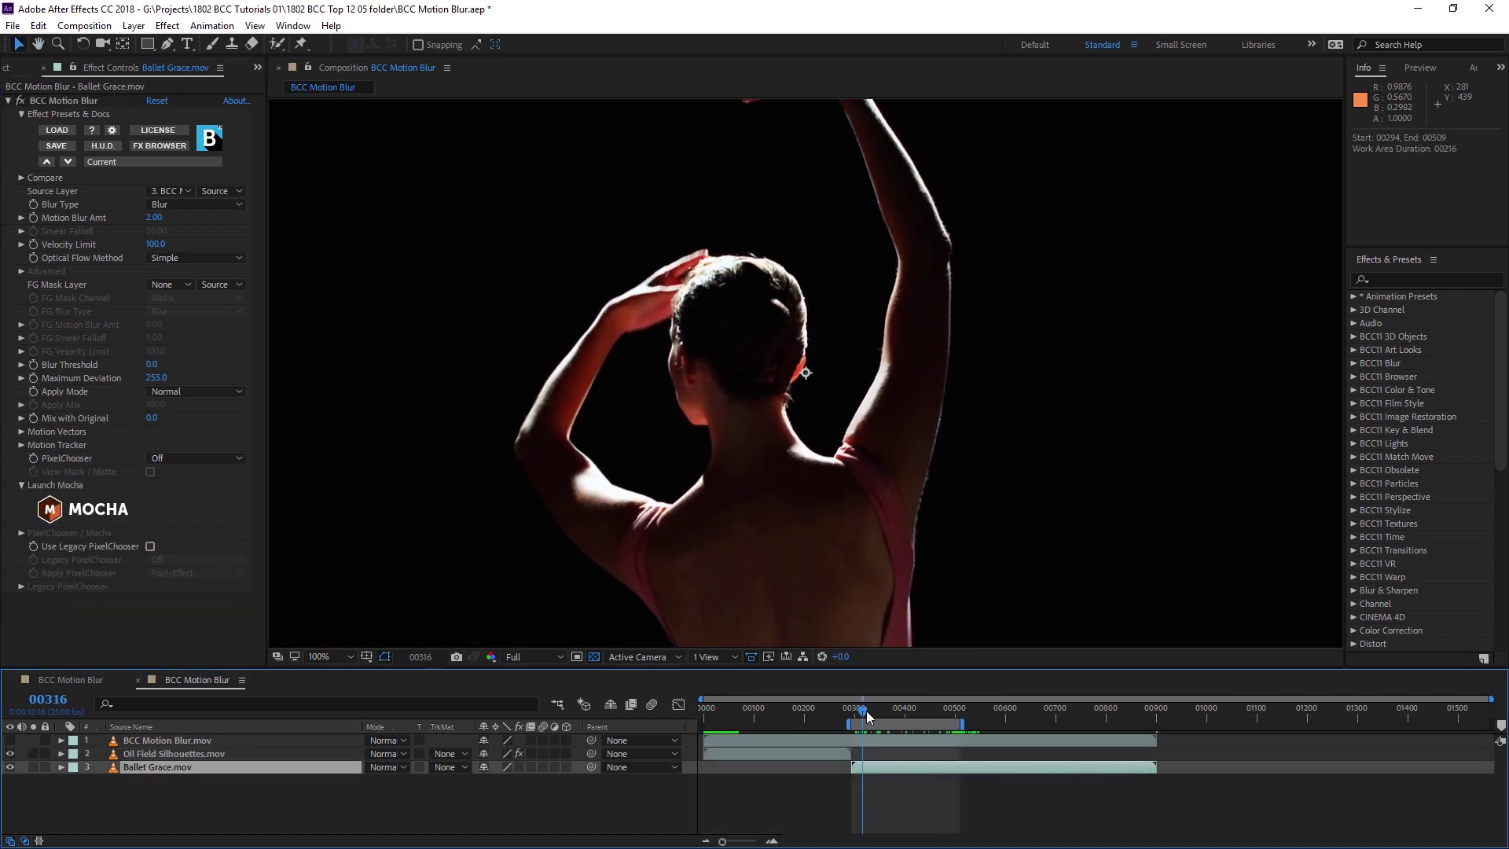
Preview the Ballet Grace clip and stop at frame 00459 where the dancer's hand sweeps out.
{"action": "key", "text": "space"}
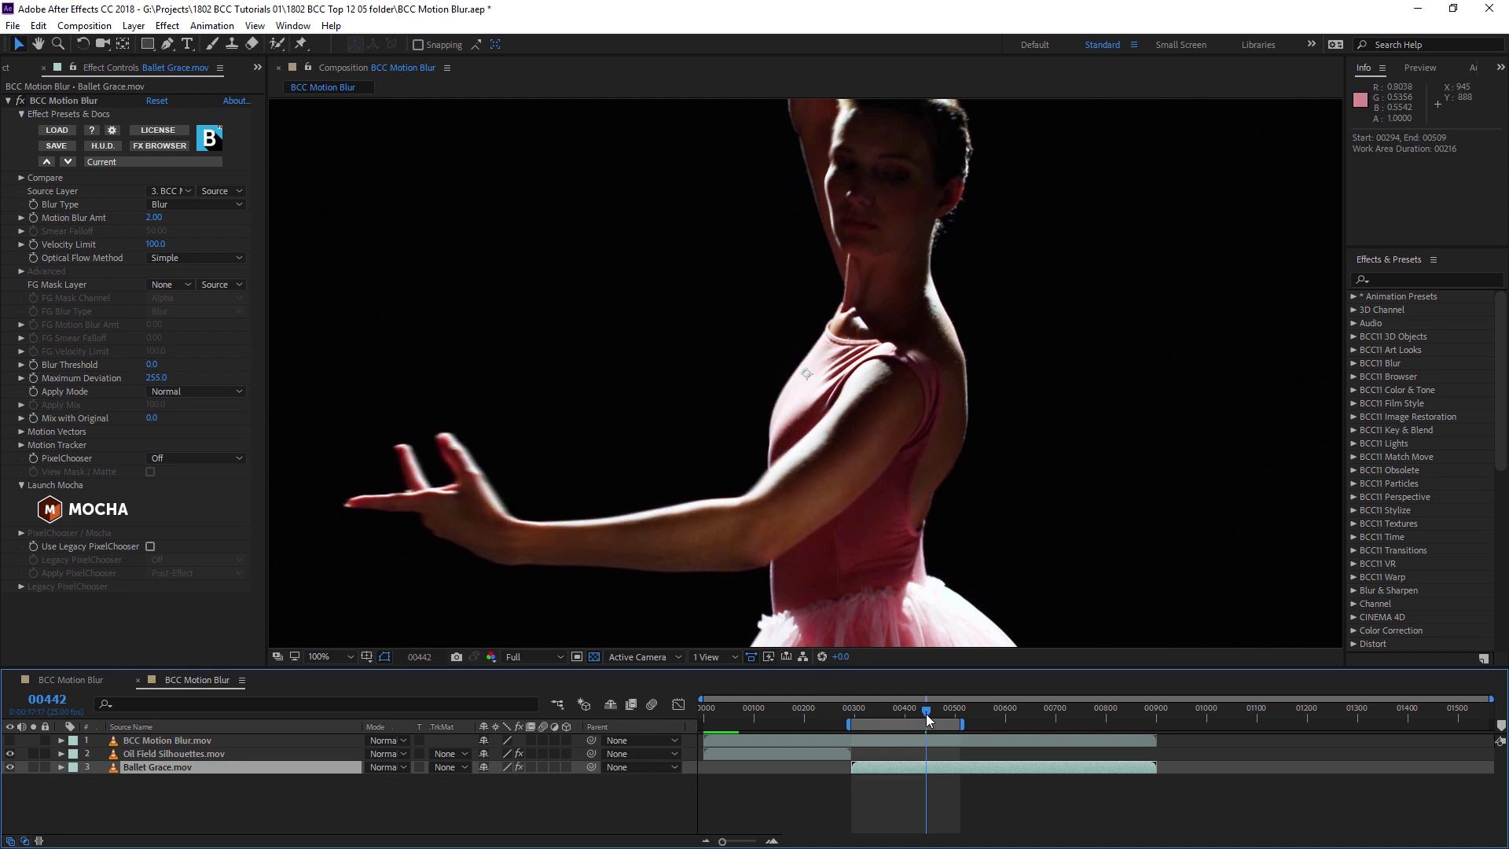
{"action": "left_click_drag", "start_coordinate": [927, 716], "coordinate": [934, 717]}
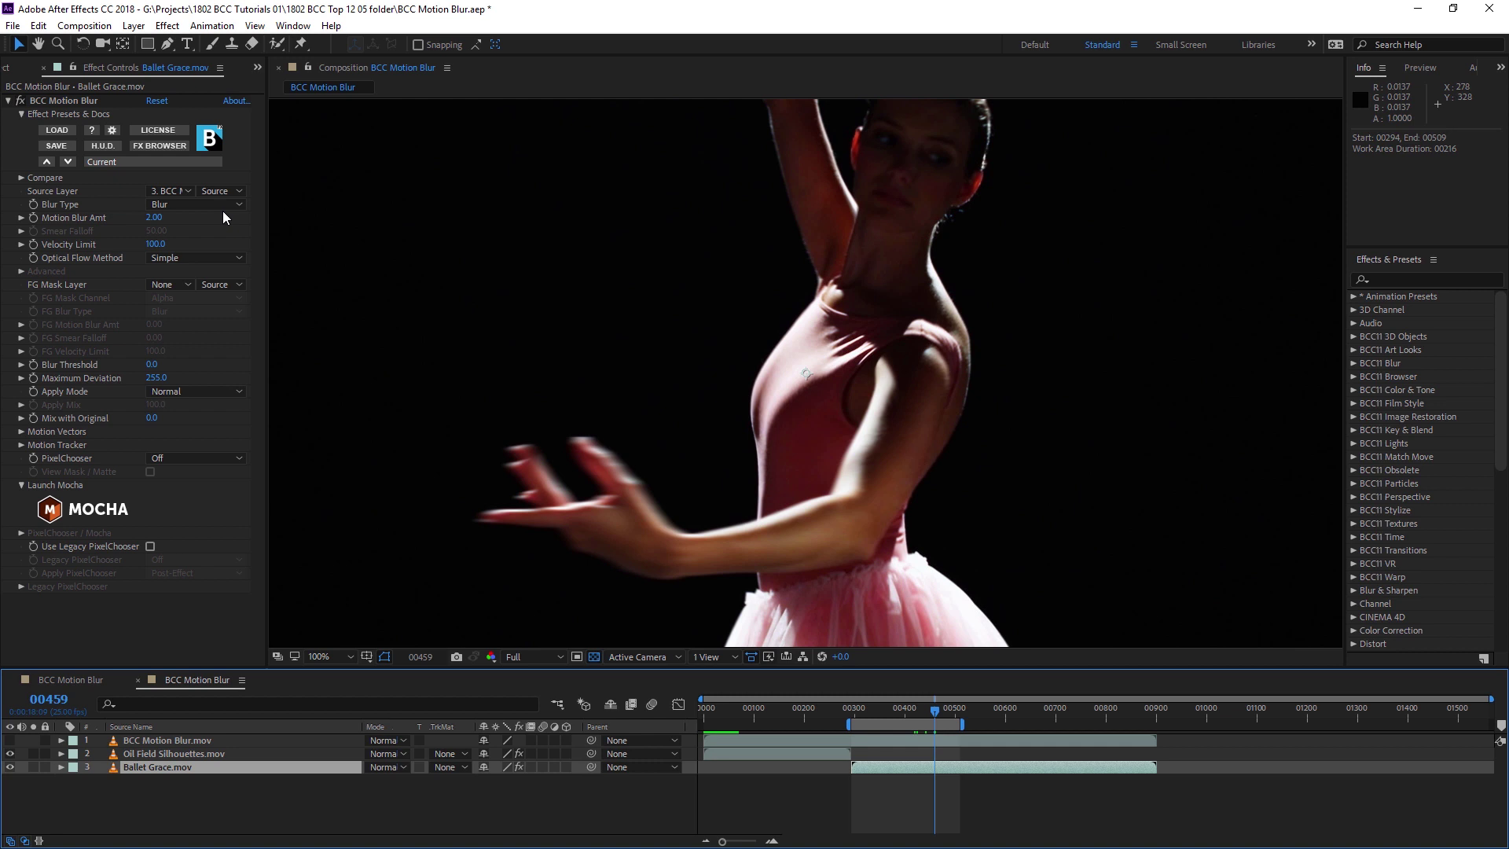
Switch the ballet clip's Blur Type to Smear and expand its Motion Vectors compositing options.
{"action": "left_click", "coordinate": [222, 205]}
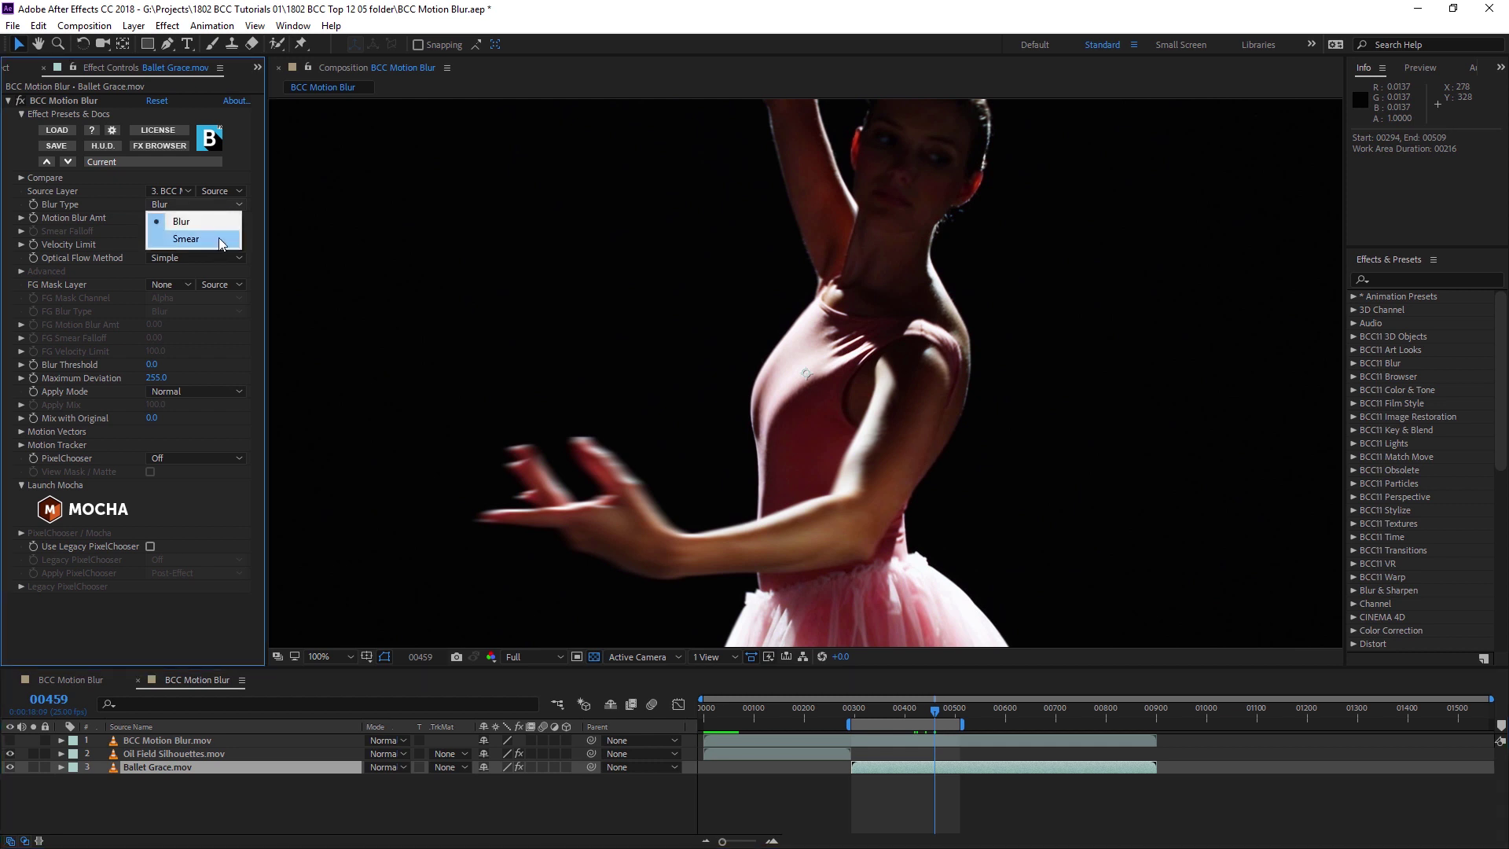
{"action": "left_click", "coordinate": [186, 238]}
{"action": "left_click", "coordinate": [809, 531]}
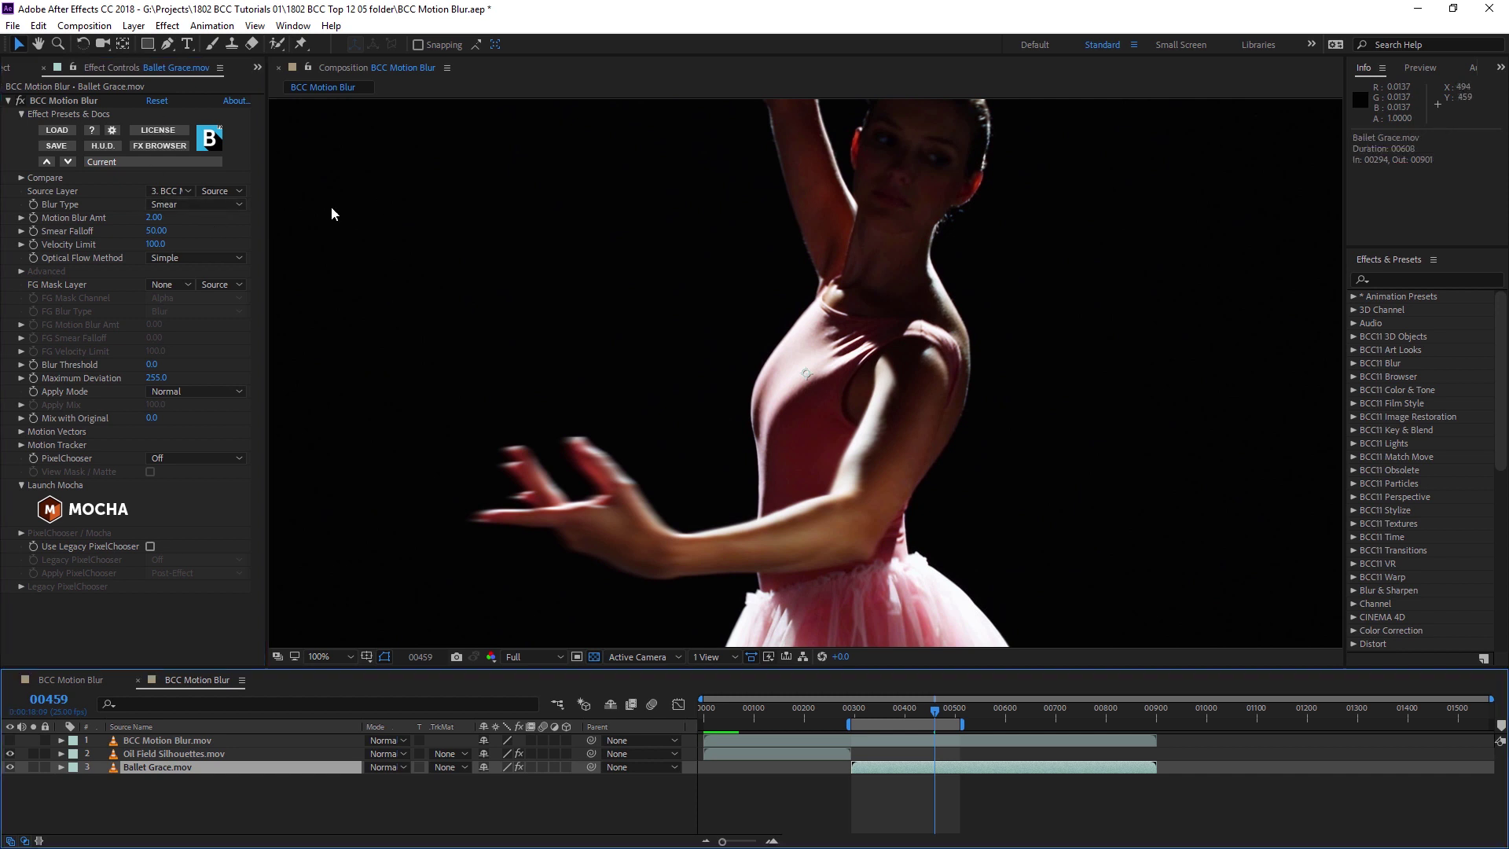
{"action": "left_click", "coordinate": [22, 434]}
{"action": "left_click", "coordinate": [197, 471]}
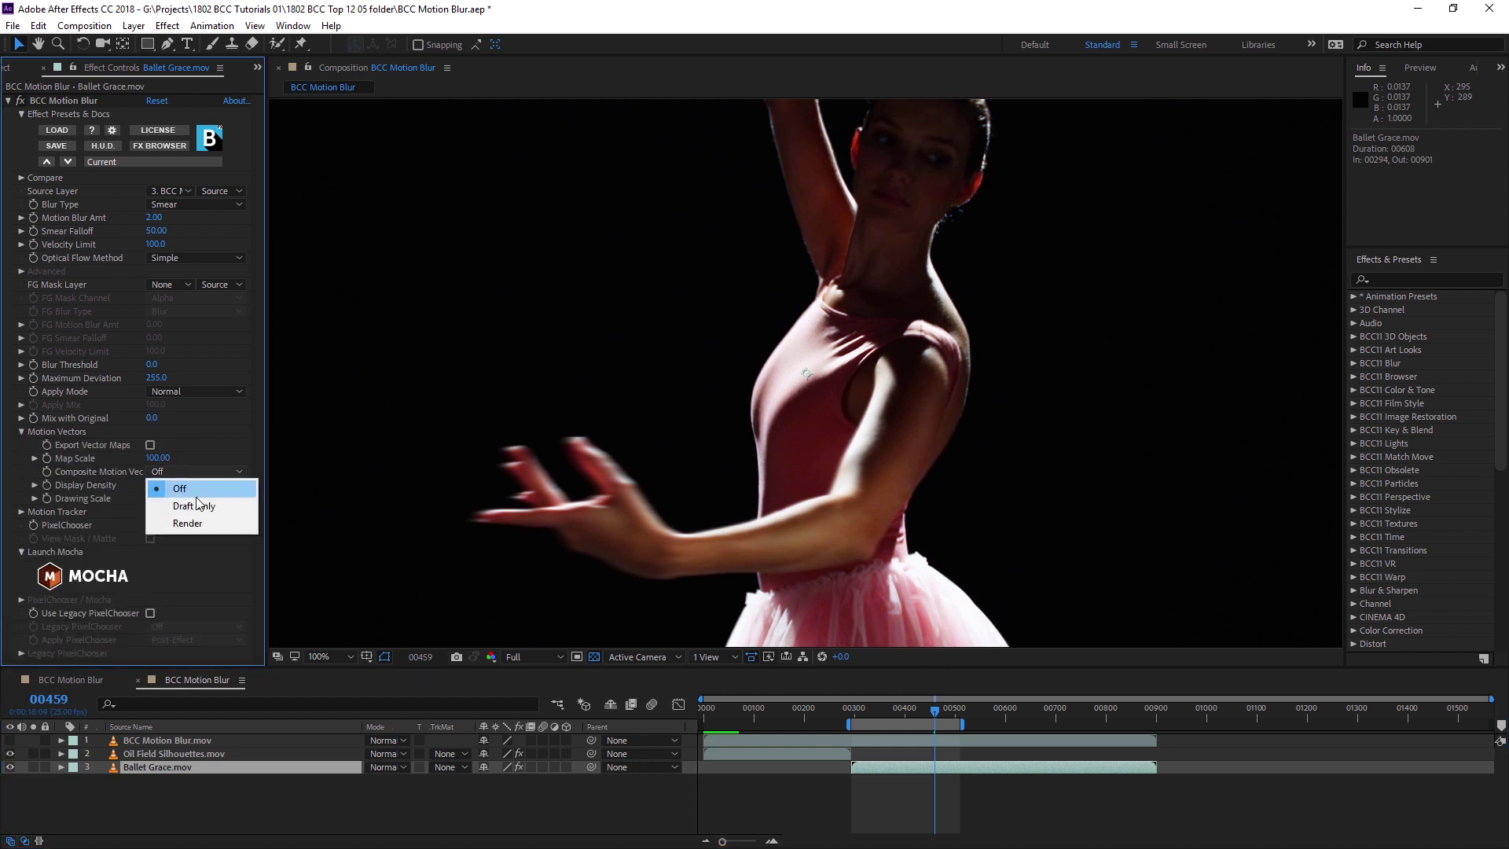
Render the dancer's motion vectors and scrub Velocity Limit while watching them.
{"action": "left_click", "coordinate": [212, 524]}
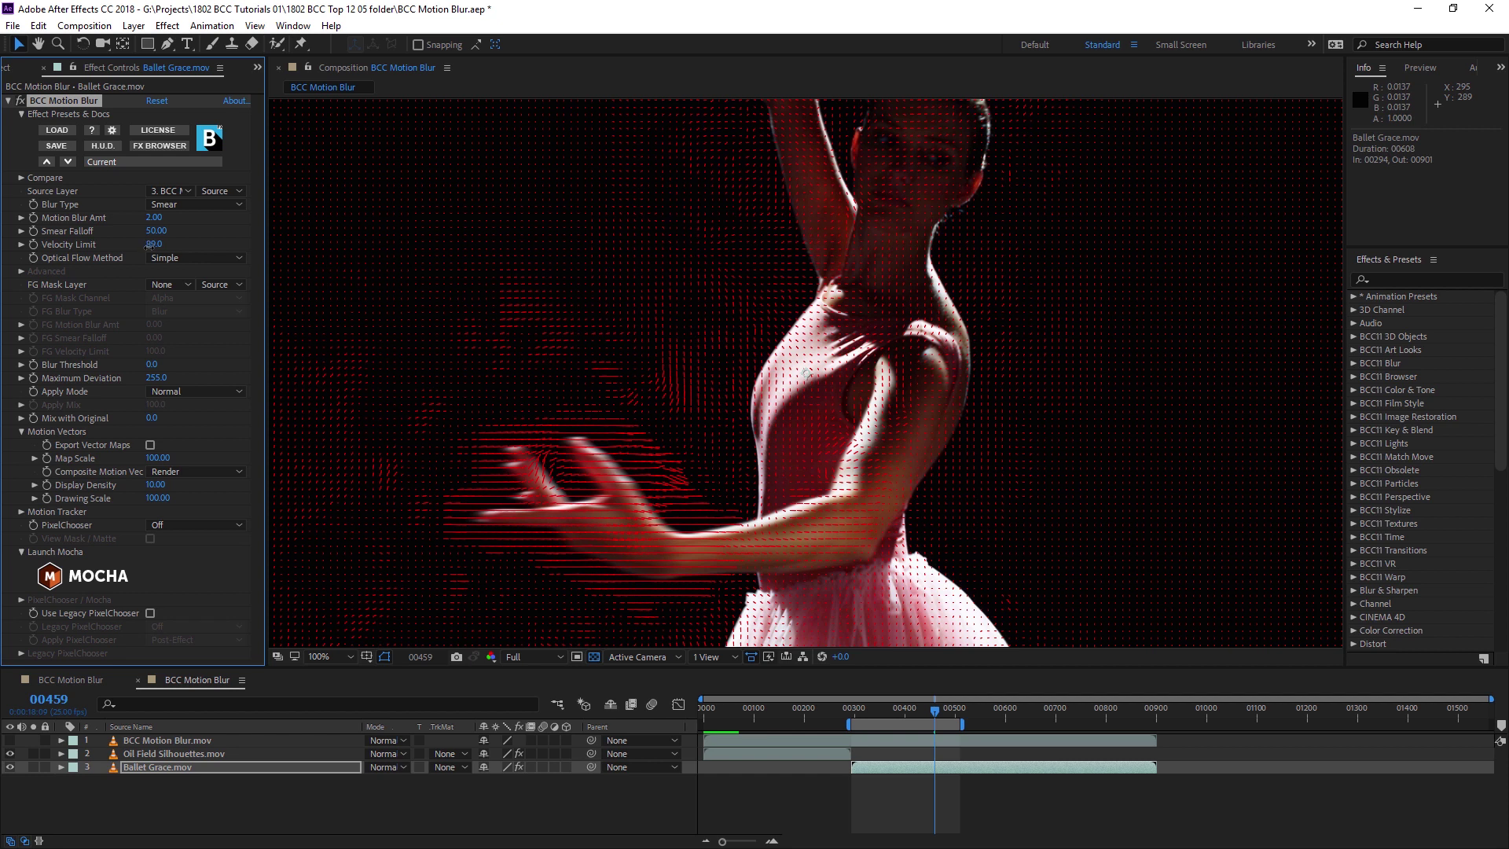
{"action": "left_click_drag", "start_coordinate": [142, 247], "coordinate": [138, 246]}
{"action": "mouse_move", "coordinate": [935, 710]}
{"action": "left_mouse_down"}
{"action": "mouse_move", "coordinate": [887, 706]}
{"action": "mouse_move", "coordinate": [916, 707]}
{"action": "left_mouse_up"}
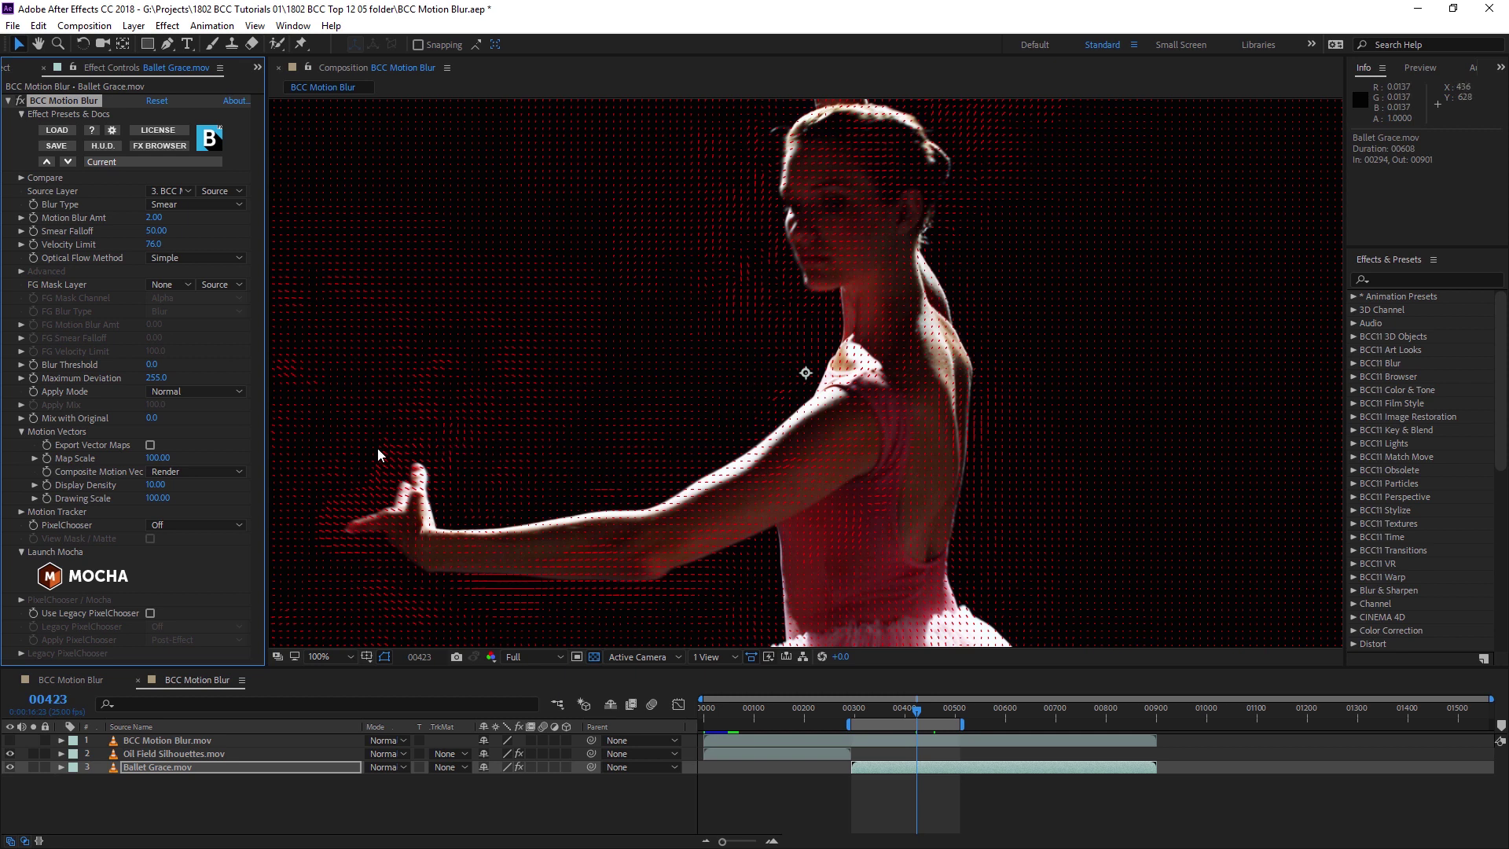
Try Velocity Limit 100, settle on 75, and turn the vector overlay off.
{"action": "left_click", "coordinate": [154, 245]}
{"action": "type", "text": "100"}
{"action": "key", "text": "Return"}
{"action": "left_click", "coordinate": [157, 244]}
{"action": "type", "text": "75"}
{"action": "key", "text": "Return"}
{"action": "left_click", "coordinate": [165, 472]}
{"action": "left_click", "coordinate": [165, 485]}
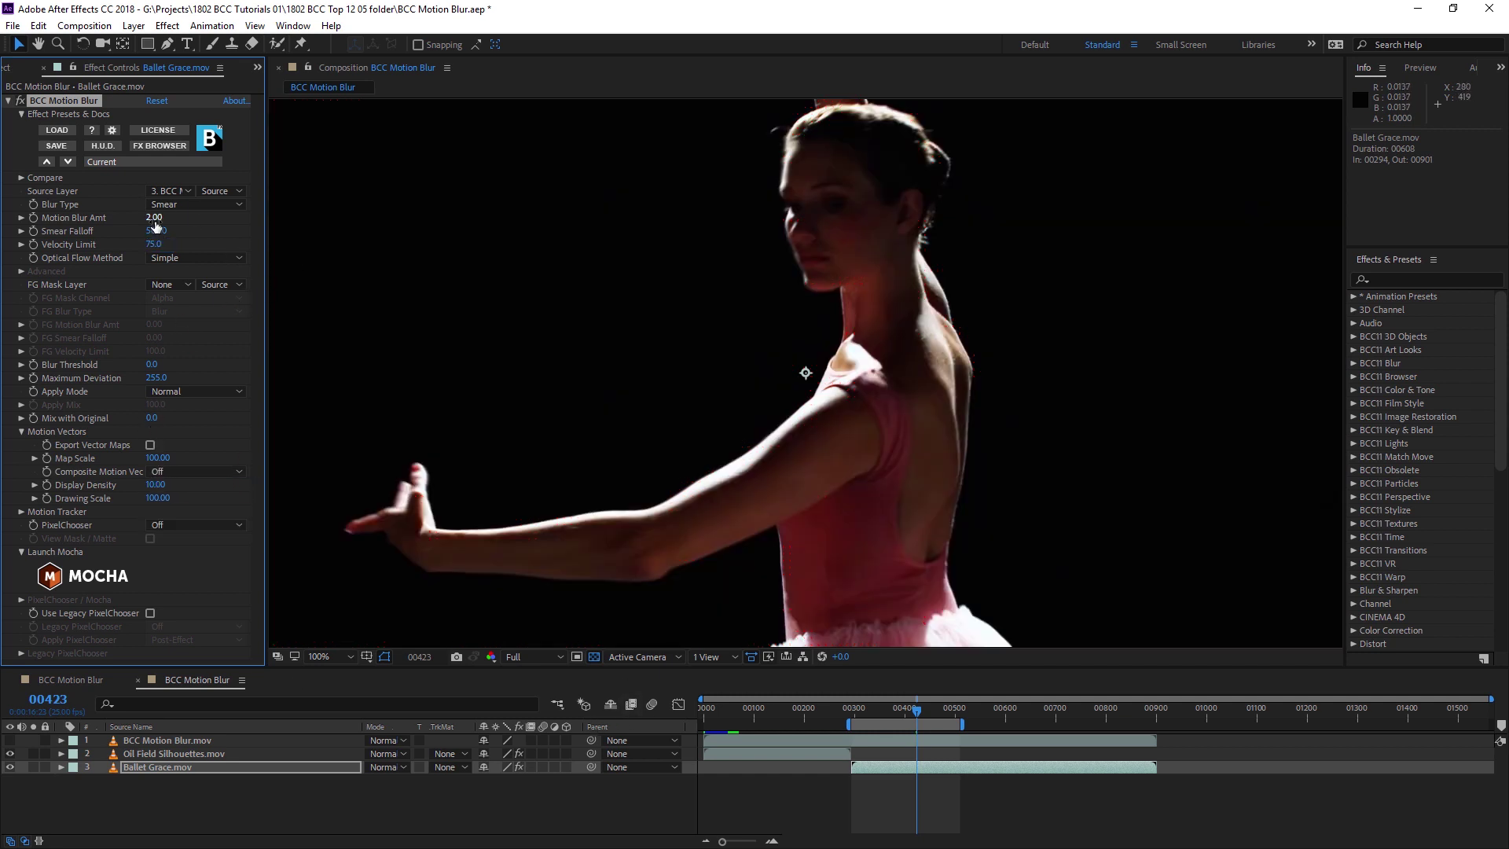
Scrub the ballet clip's Motion Blur Amt up to 7.70 and drag Smear Falloff down.
{"action": "left_click_drag", "start_coordinate": [154, 219], "coordinate": [208, 218]}
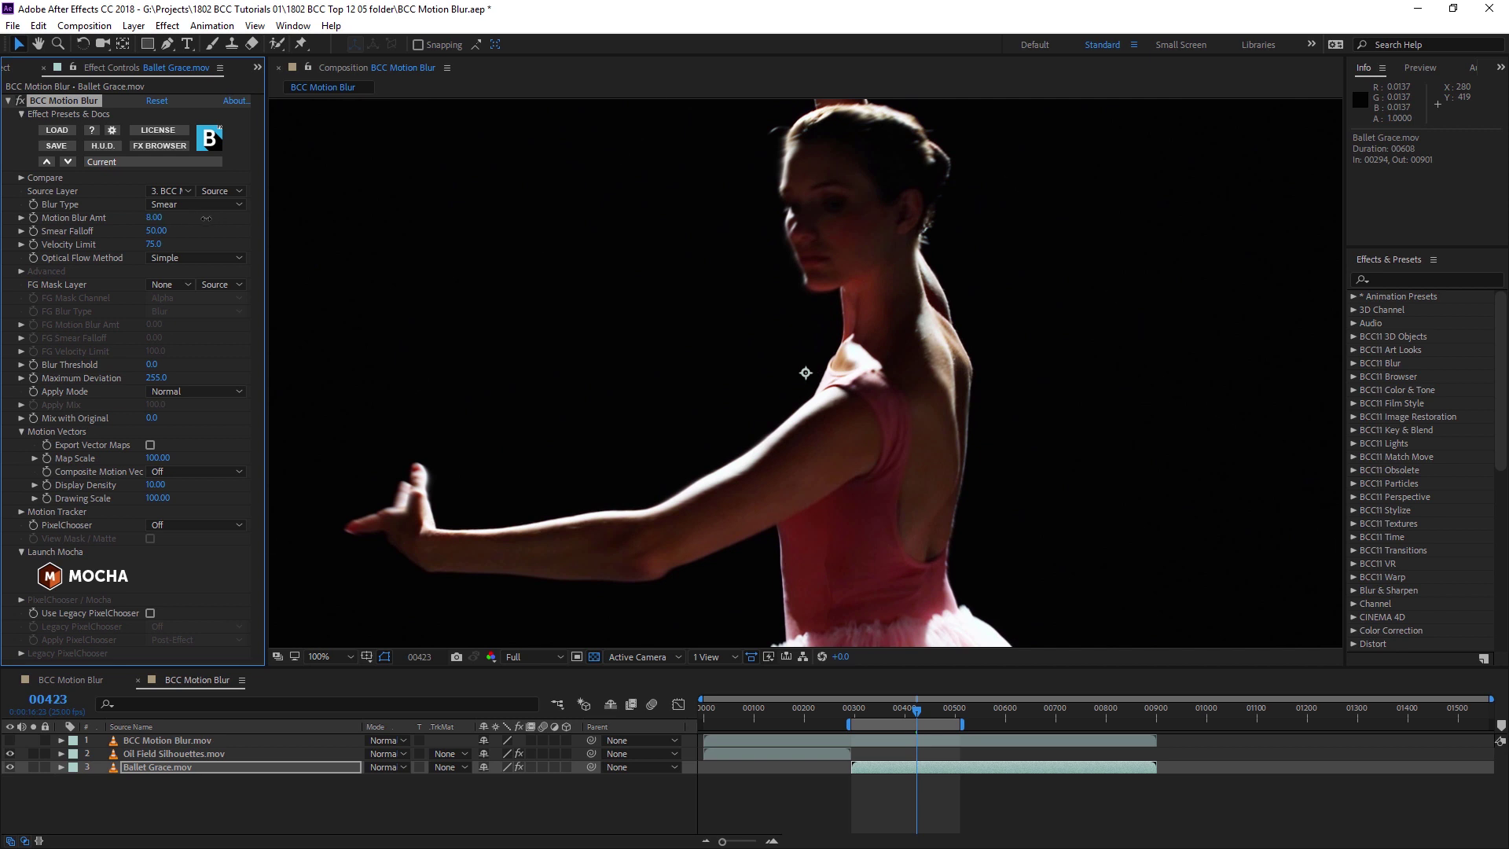
{"action": "left_click_drag", "start_coordinate": [156, 231], "coordinate": [48, 231]}
{"action": "left_click_drag", "start_coordinate": [289, 236], "coordinate": [294, 237]}
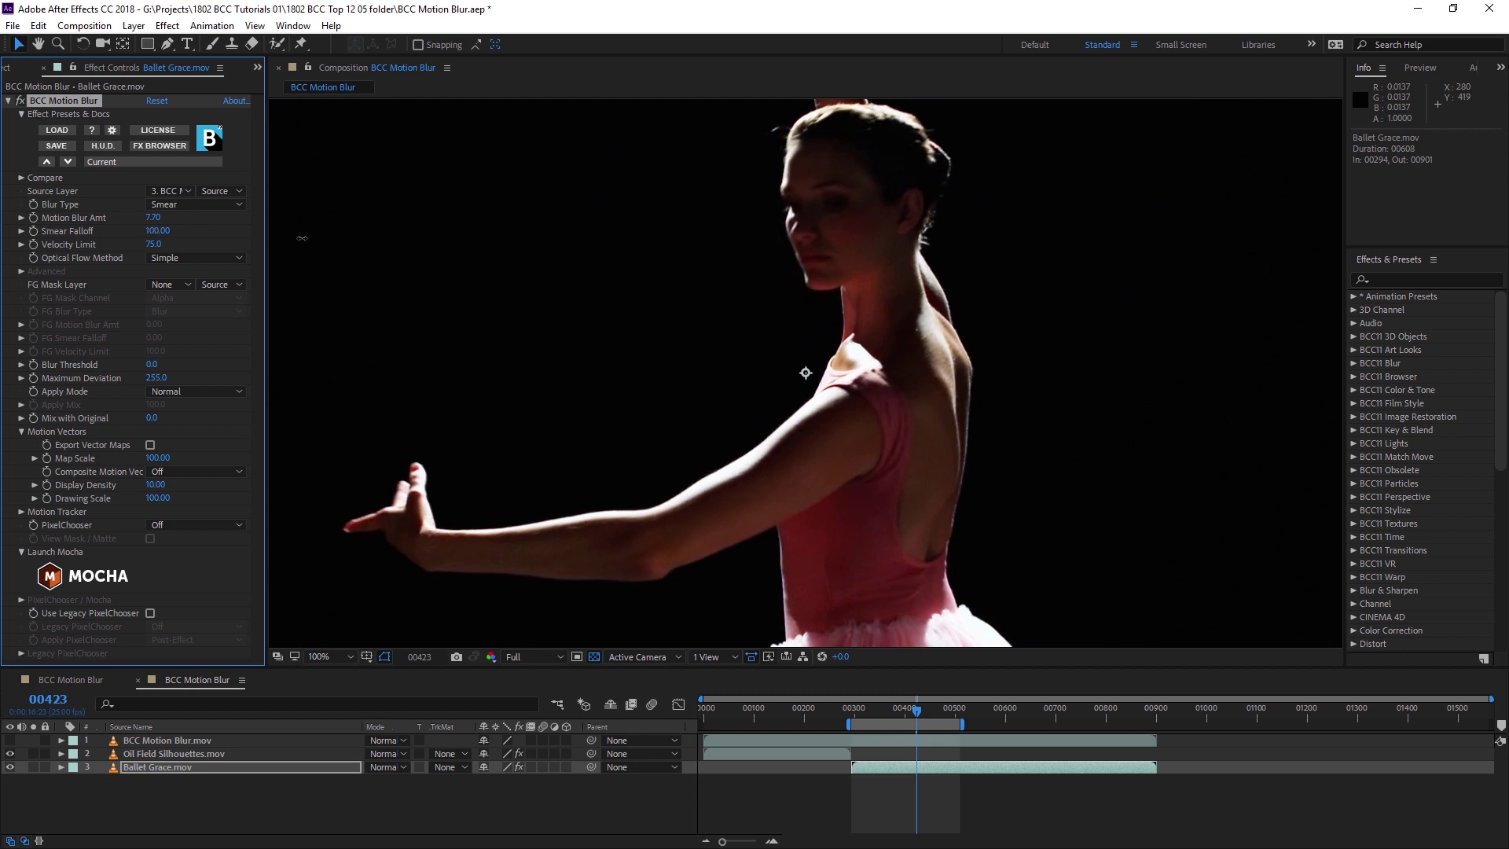
Reset Smear Falloff to 0, nudge it up to 21.00, and preview the ghostly smear.
{"action": "left_click", "coordinate": [154, 230]}
{"action": "type", "text": "0"}
{"action": "key", "text": "Return"}
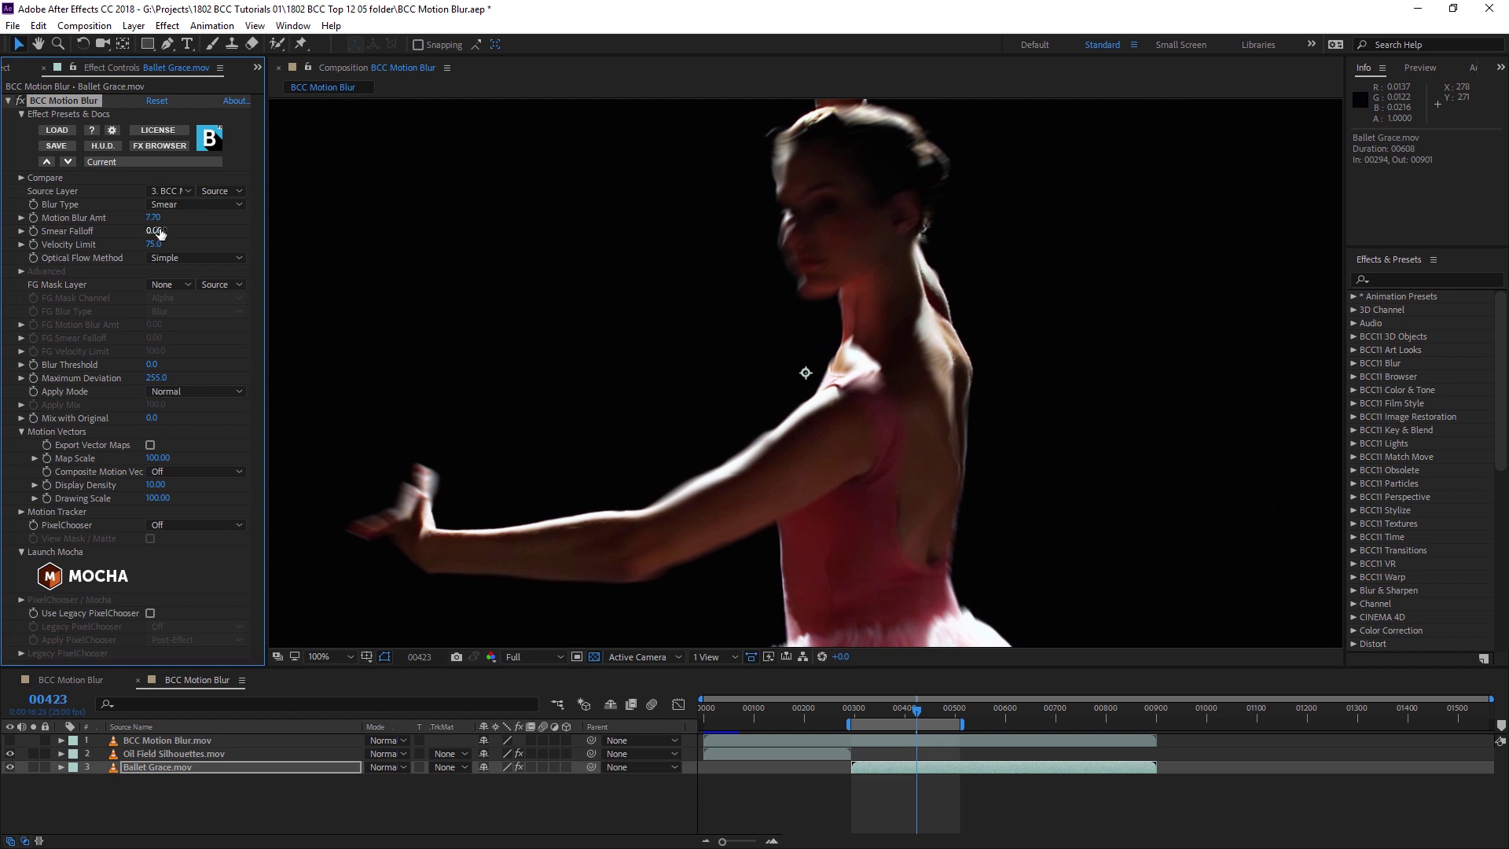
{"action": "mouse_move", "coordinate": [155, 234]}
{"action": "left_mouse_down"}
{"action": "mouse_move", "coordinate": [188, 232]}
{"action": "mouse_move", "coordinate": [171, 230]}
{"action": "left_mouse_up"}
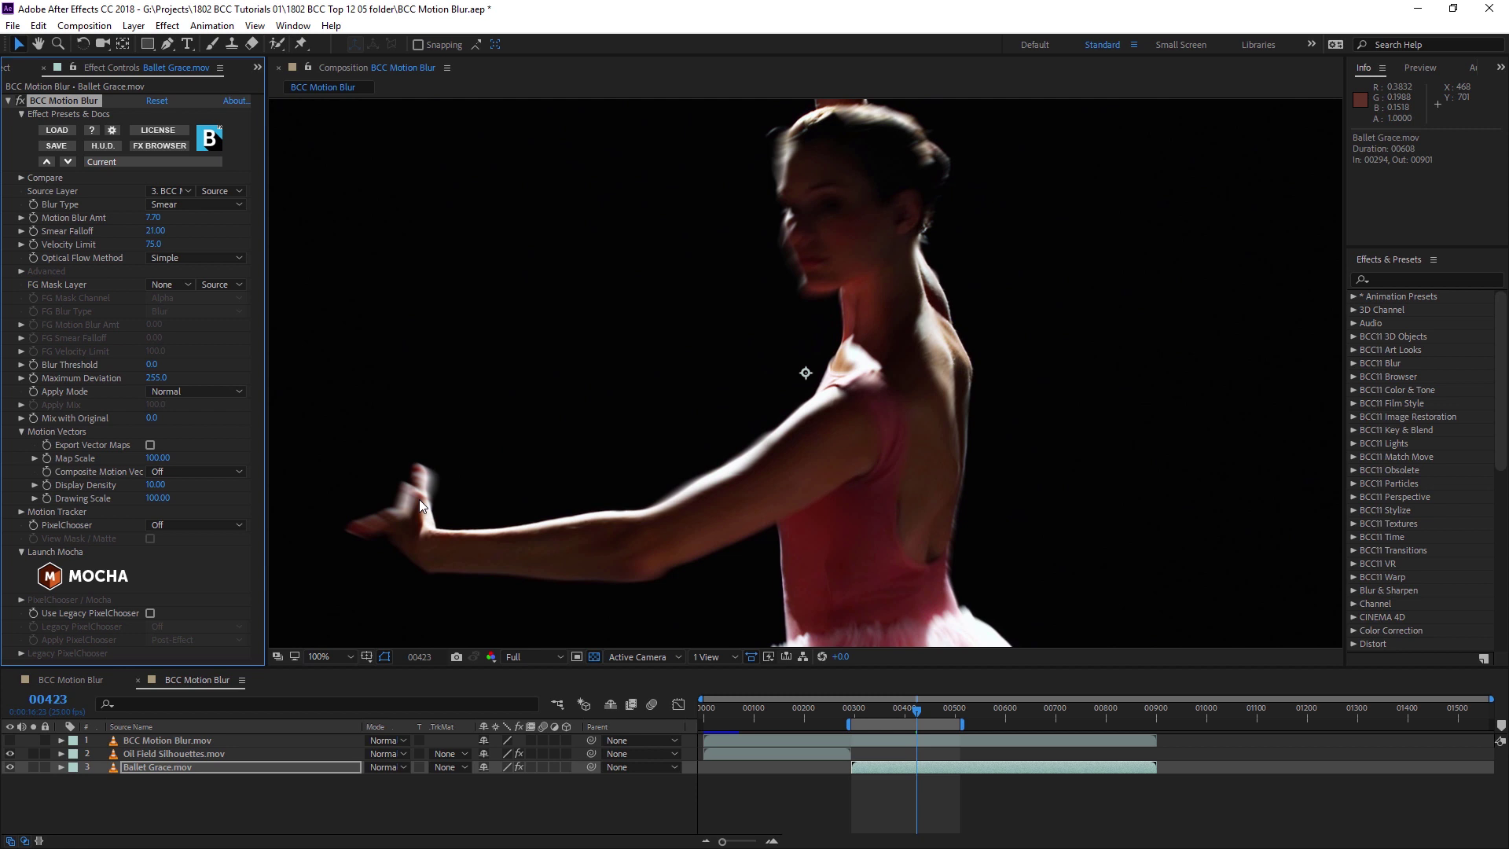
{"action": "key", "text": "space"}
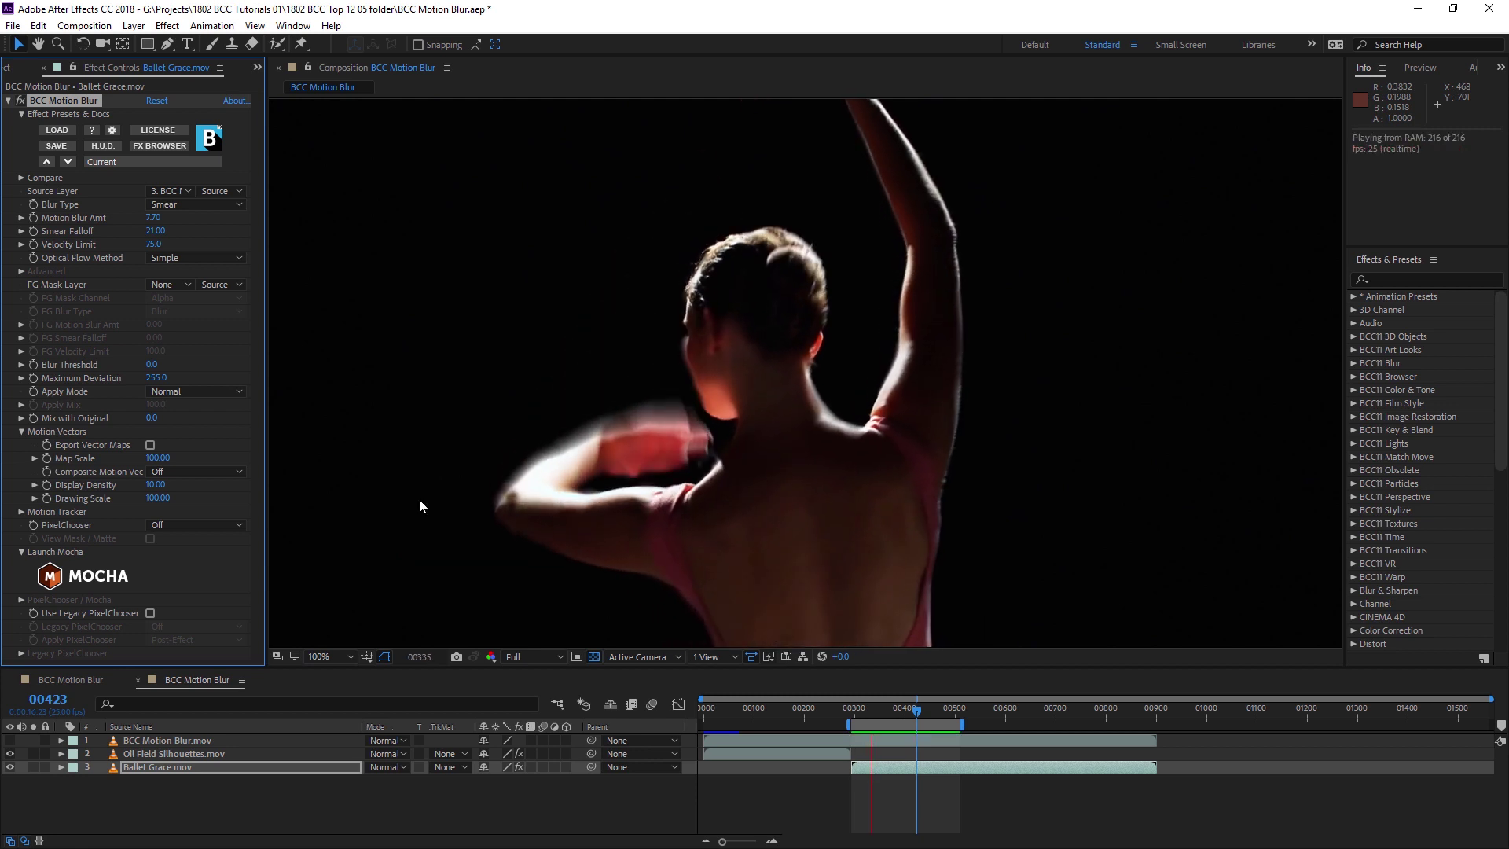